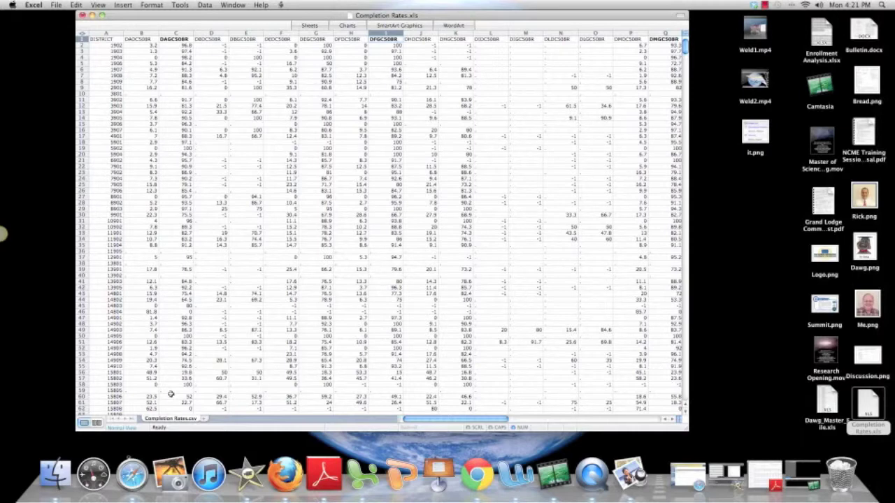
Open the AEIS Data Dictionary PDF and examine how the indicator codes on its first pages are laid out.
{"action": "left_click", "coordinate": [761, 475]}
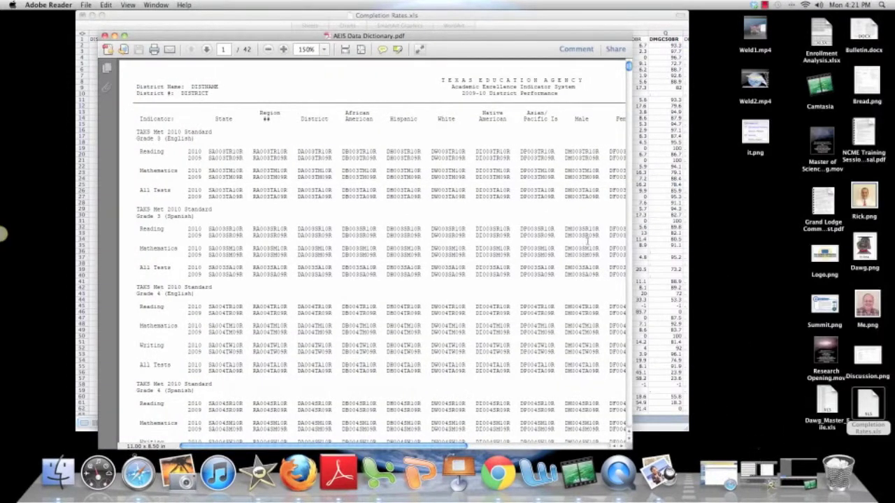
{"action": "left_click_drag", "start_coordinate": [438, 37], "coordinate": [452, 16]}
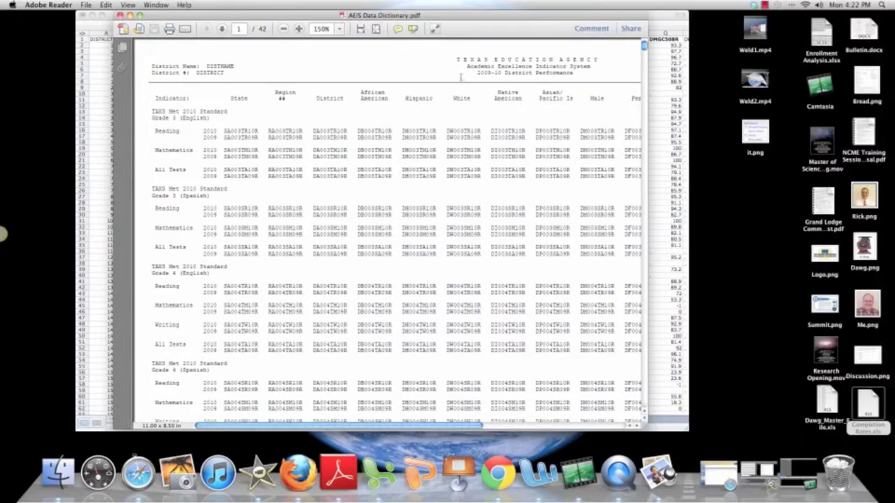
{"action": "scroll", "coordinate": [404, 193], "scroll_direction": "down", "scroll_amount": 10}
{"action": "scroll", "coordinate": [404, 193], "scroll_direction": "down", "scroll_amount": 15}
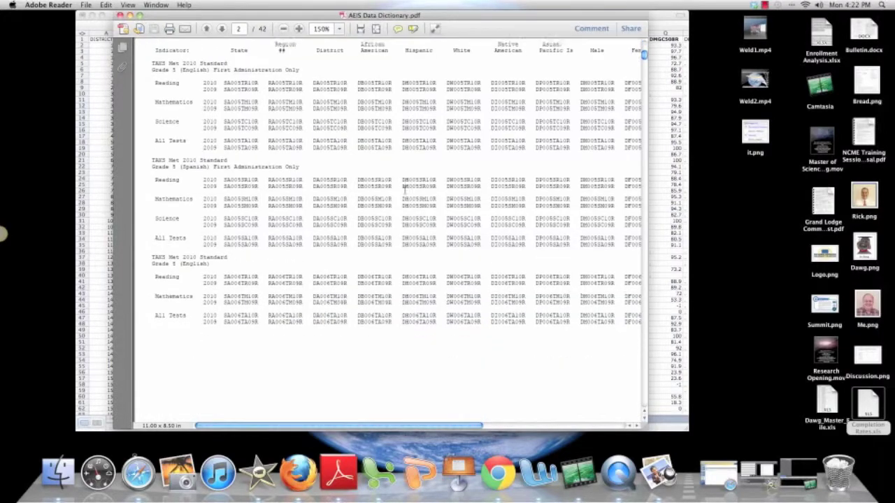
{"action": "scroll", "coordinate": [404, 191], "scroll_direction": "up", "scroll_amount": 20}
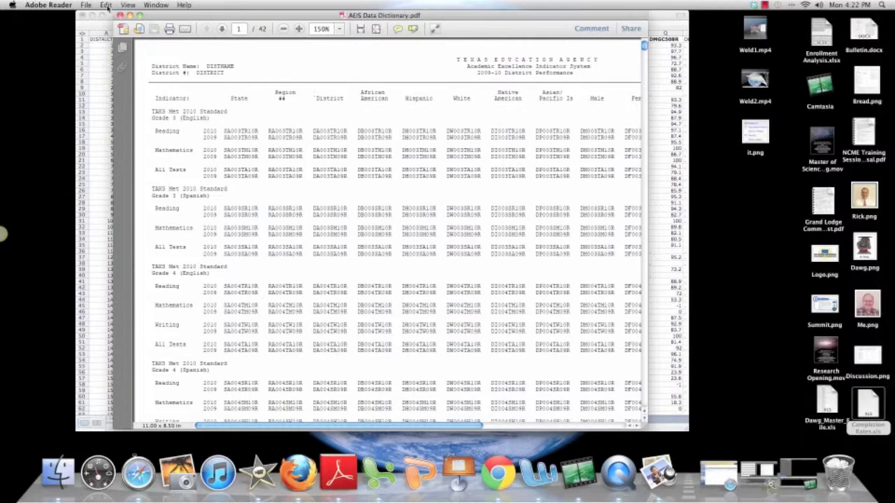
{"action": "left_click", "coordinate": [129, 15]}
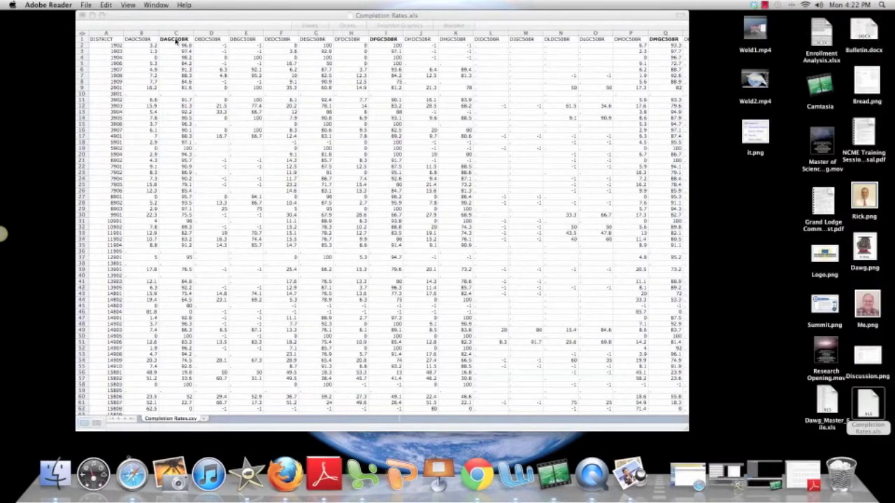
Look up the column C header code DAGC508R from the Completion Rates sheet in the AEIS Data Dictionary.
{"action": "left_click", "coordinate": [175, 41]}
{"action": "left_click", "coordinate": [175, 42]}
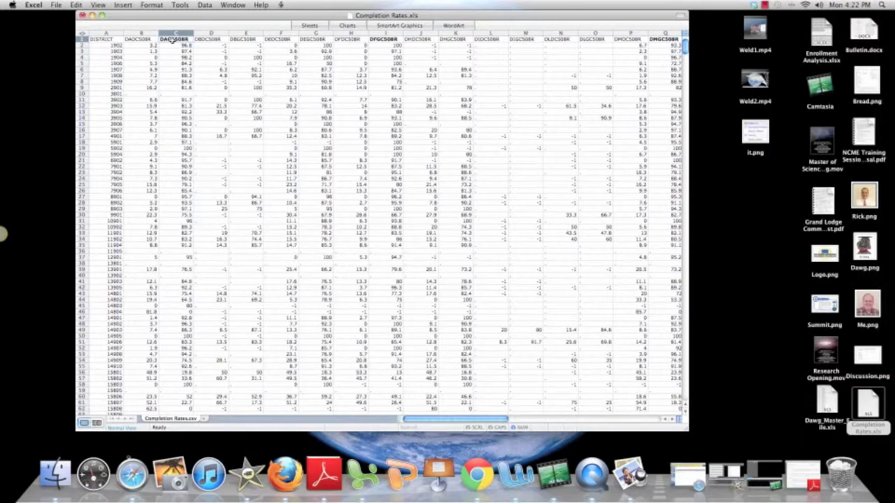
{"action": "left_click", "coordinate": [803, 476]}
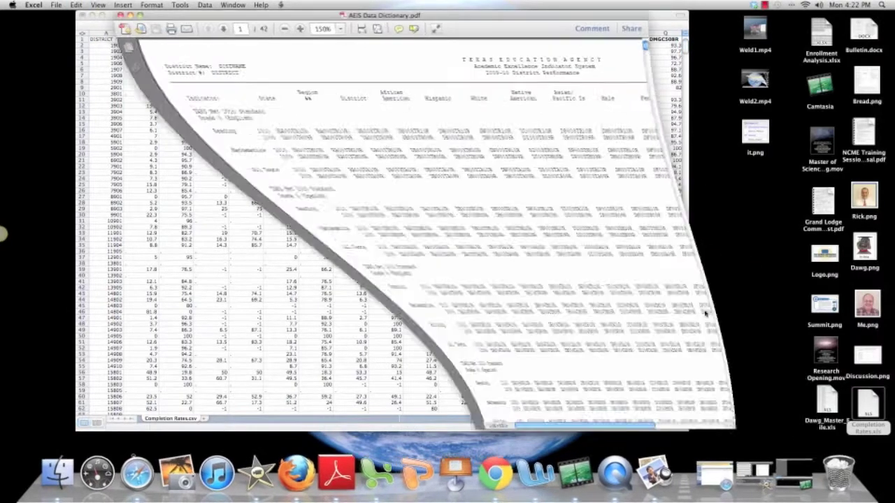
{"action": "left_click", "coordinate": [106, 5]}
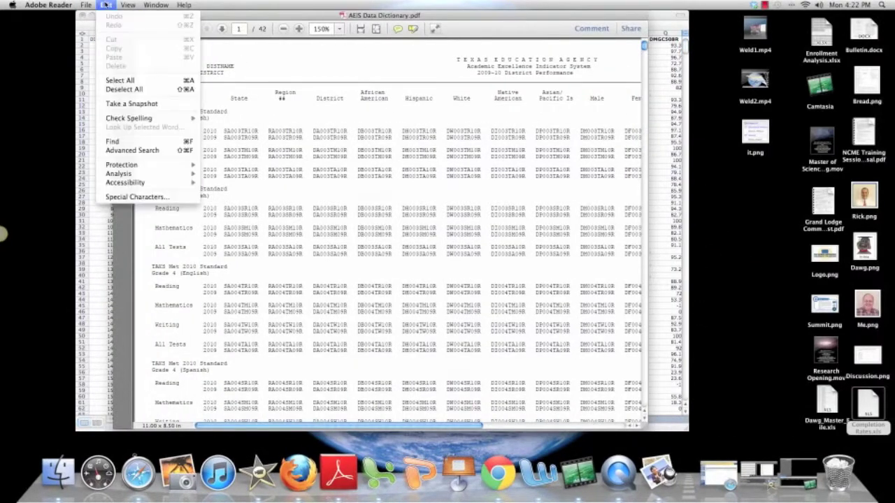
{"action": "left_click", "coordinate": [153, 140]}
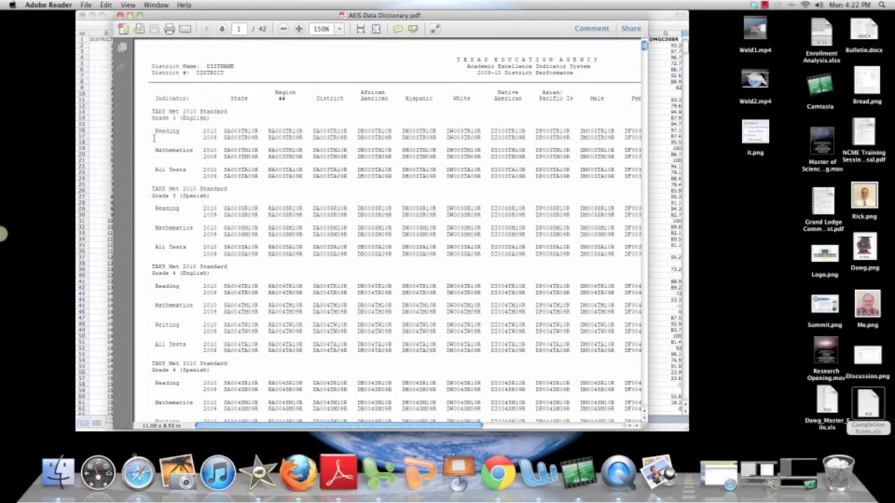
{"action": "left_click", "coordinate": [104, 5]}
{"action": "left_click", "coordinate": [121, 145]}
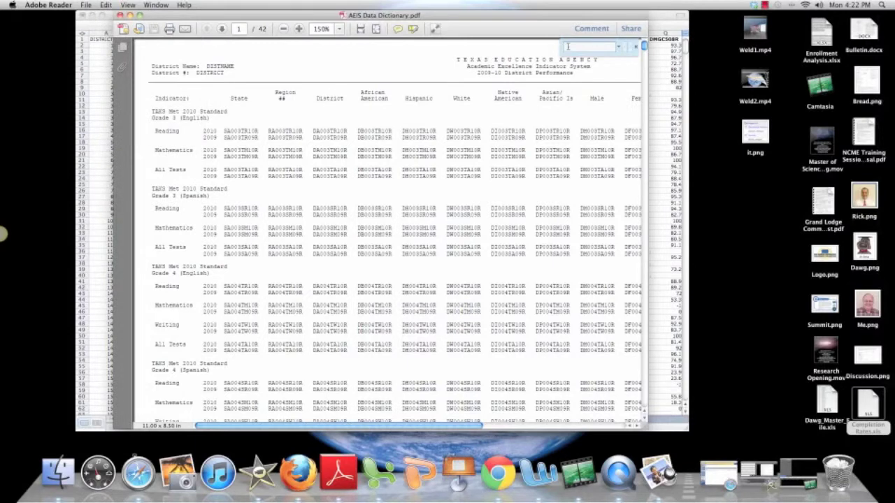
{"action": "type", "text": "DAGC508R"}
{"action": "left_click", "coordinate": [630, 47]}
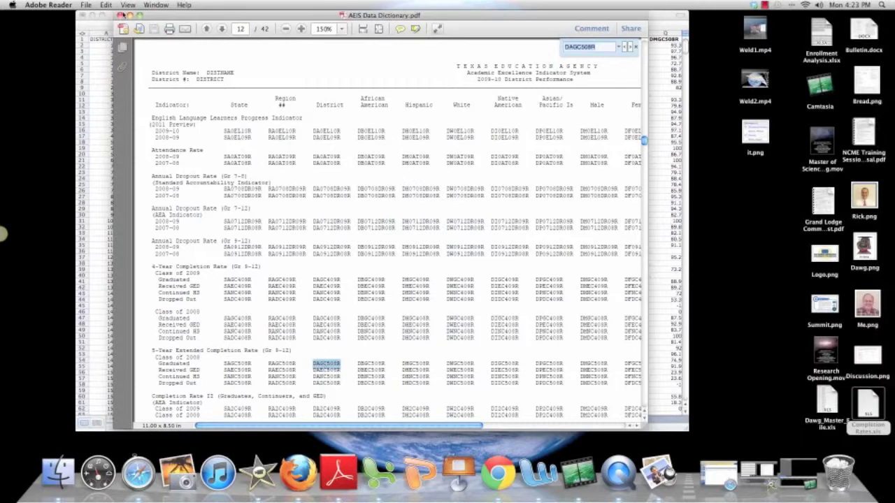
Back in the Excel Completion Rates sheet, rename the column C header to District.
{"action": "left_click", "coordinate": [131, 14]}
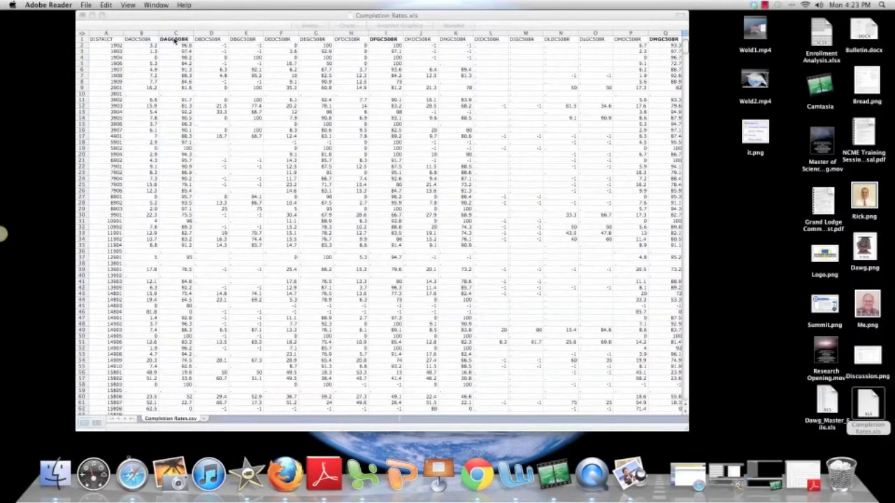
{"action": "left_click", "coordinate": [175, 40]}
{"action": "type", "text": "District"}
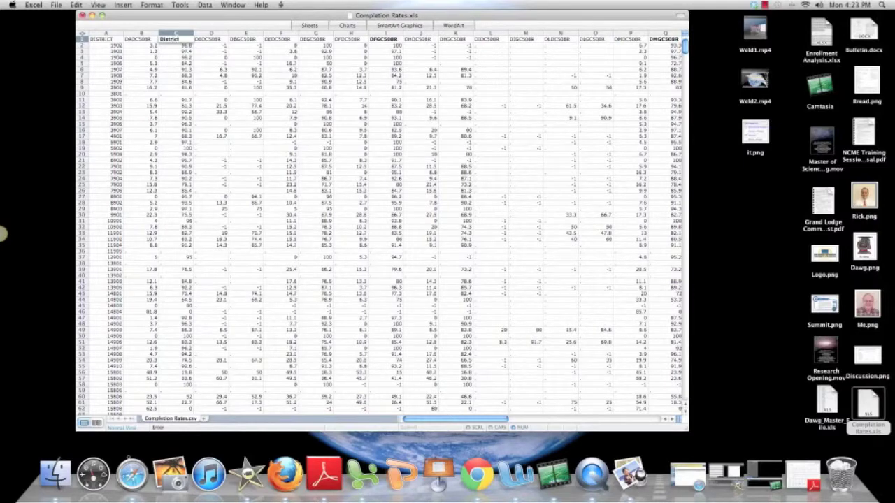
{"action": "key", "text": "Return"}
Copy the column I header code DFGC508R, find it in the AEIS Data Dictionary and check its column and row headings.
{"action": "left_click", "coordinate": [384, 39]}
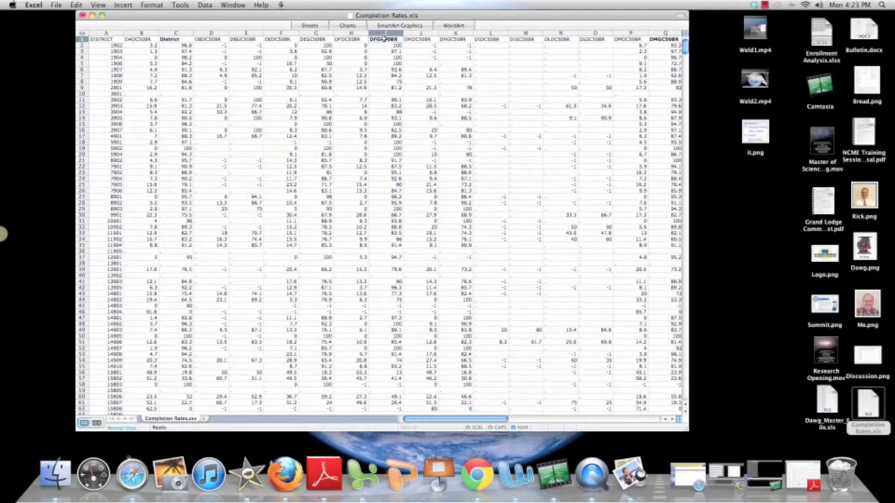
{"action": "scroll", "coordinate": [447, 210], "scroll_direction": "right", "scroll_amount": 2}
{"action": "key", "text": "super+c"}
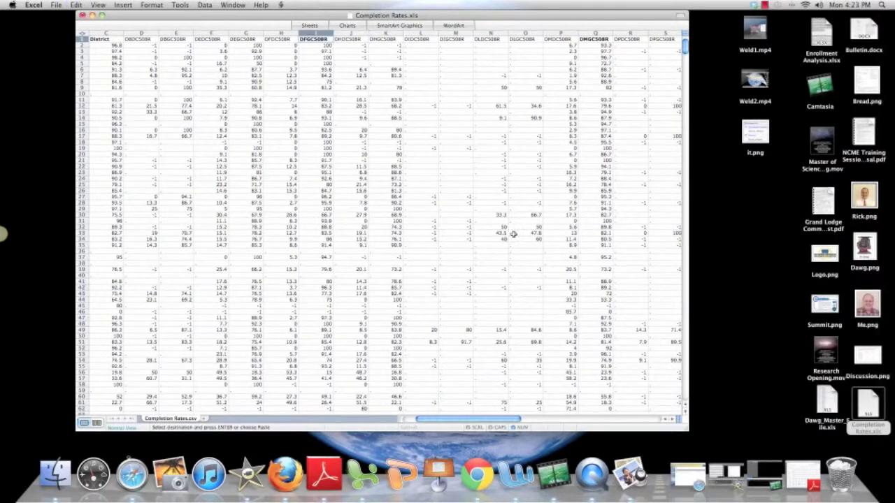
{"action": "left_click", "coordinate": [797, 467]}
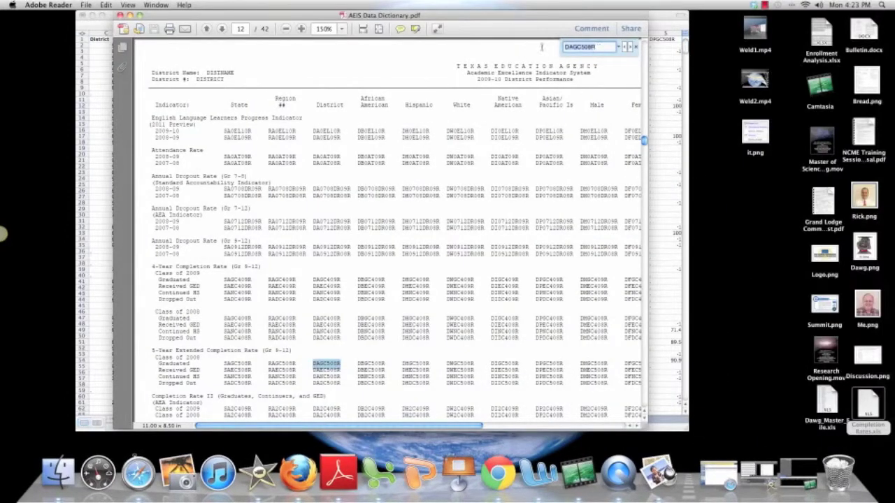
{"action": "key", "text": "BackSpace"}
{"action": "key", "text": "super+v"}
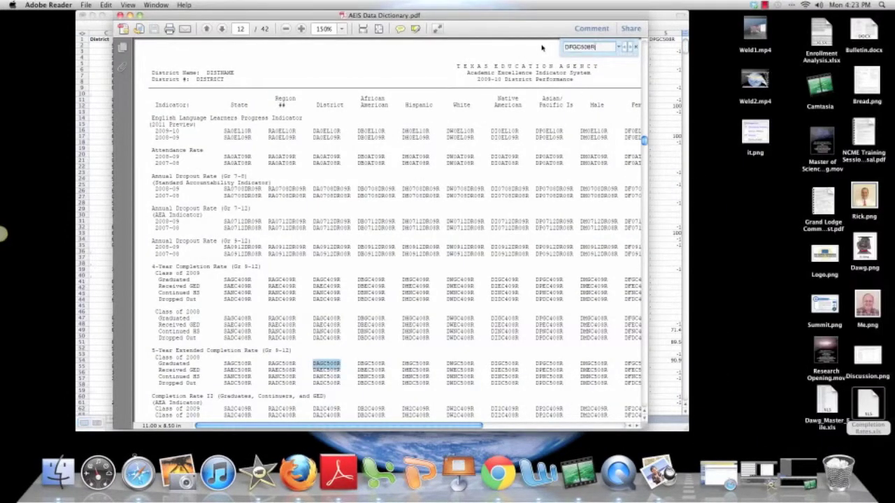
{"action": "left_click", "coordinate": [630, 47]}
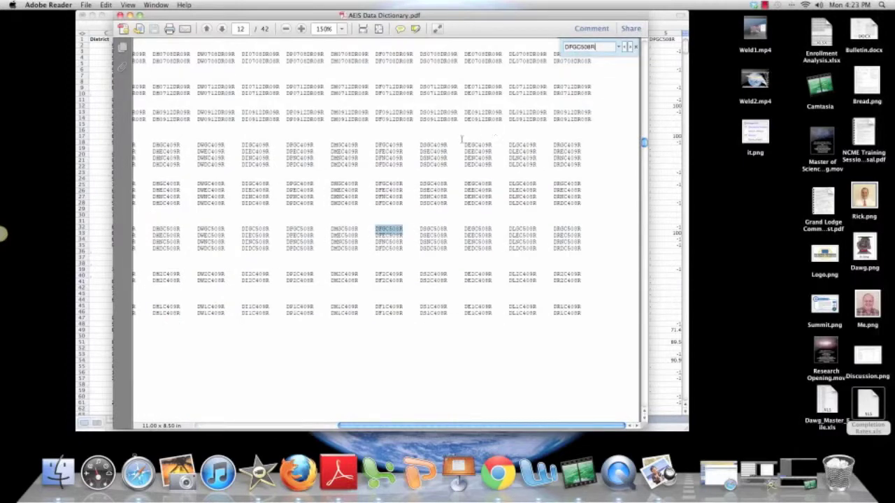
{"action": "scroll", "coordinate": [414, 128], "scroll_direction": "up", "scroll_amount": 5}
{"action": "scroll", "coordinate": [414, 128], "scroll_direction": "down", "scroll_amount": 1}
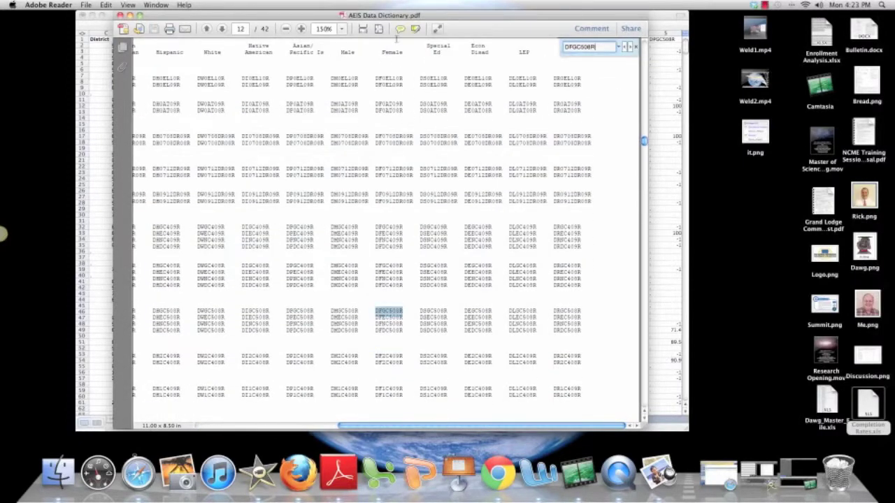
{"action": "left_click_drag", "start_coordinate": [402, 430], "coordinate": [256, 425]}
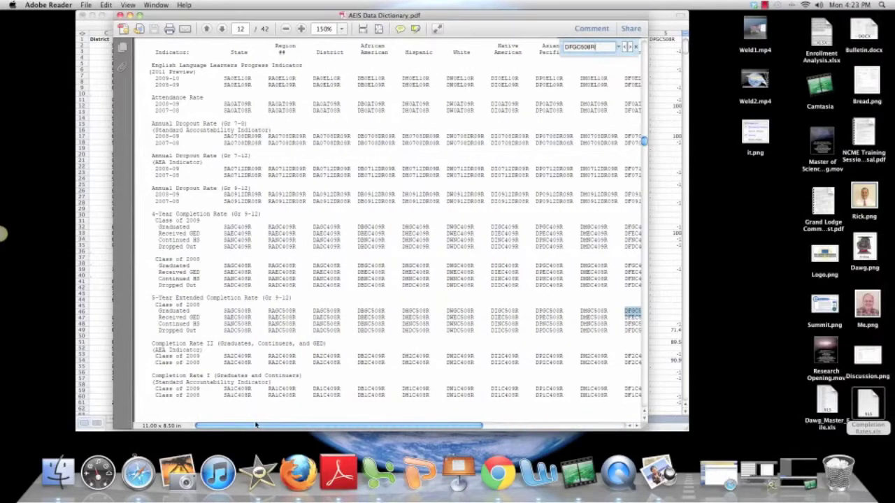
Return to the Excel Completion Rates sheet and replace the header code in column I with Female.
{"action": "left_click", "coordinate": [130, 14]}
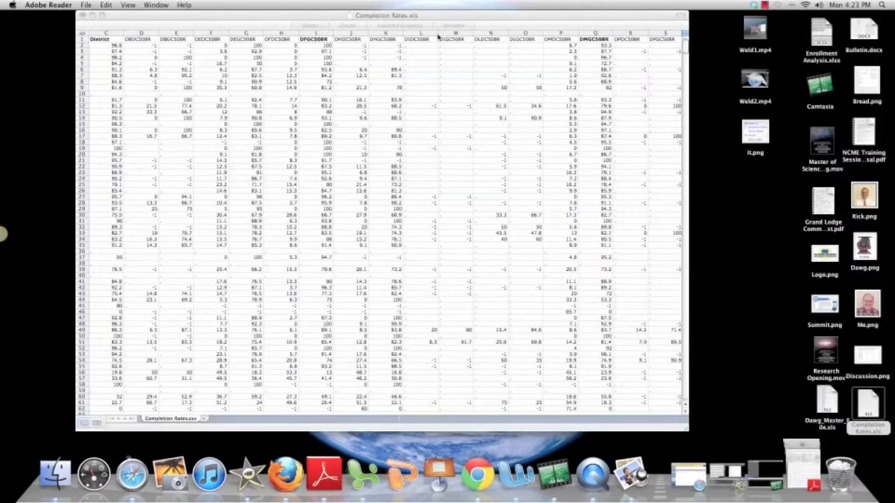
{"action": "left_click", "coordinate": [314, 41]}
{"action": "type", "text": "Female"}
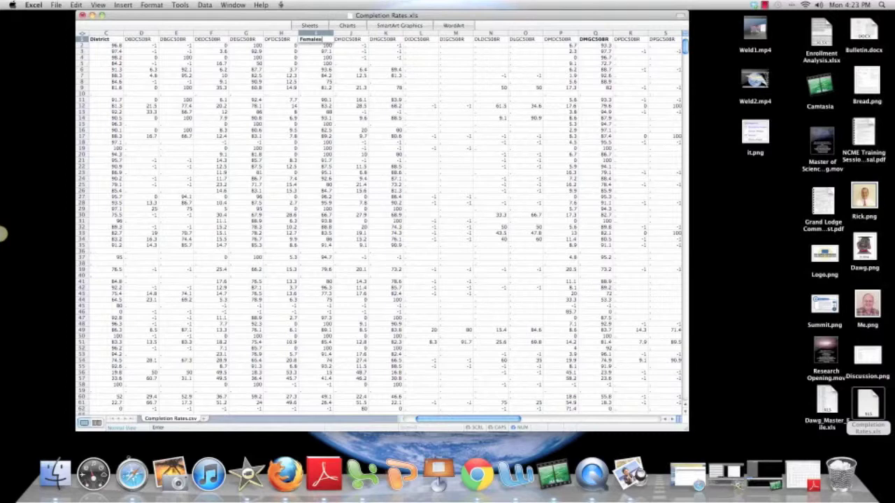
{"action": "key", "text": "Return"}
Look up the column Q header code DMGC508R in the AEIS Data Dictionary and check which student group it belongs to.
{"action": "left_click", "coordinate": [600, 40]}
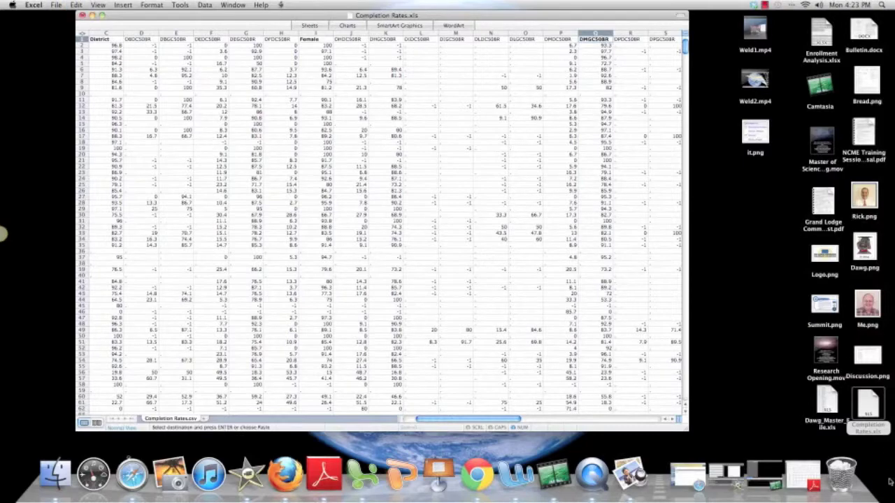
{"action": "left_click", "coordinate": [807, 473]}
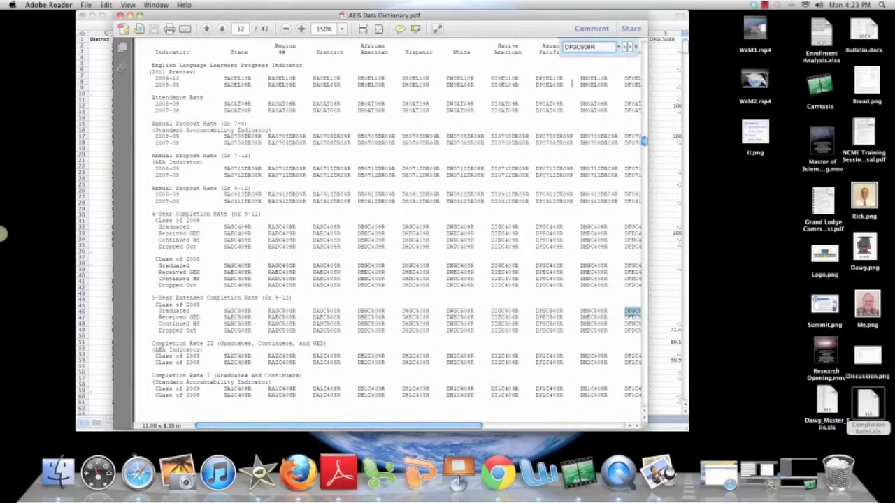
{"action": "double_click", "coordinate": [597, 46]}
{"action": "type", "text": "DMGC508R"}
{"action": "left_click", "coordinate": [628, 46]}
{"action": "scroll", "coordinate": [599, 89], "scroll_direction": "up", "scroll_amount": 4}
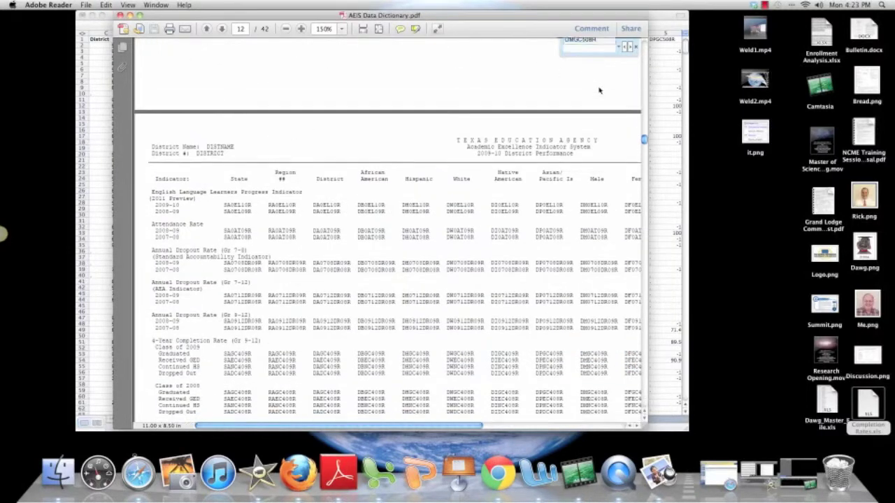
{"action": "scroll", "coordinate": [600, 97], "scroll_direction": "down", "scroll_amount": 5}
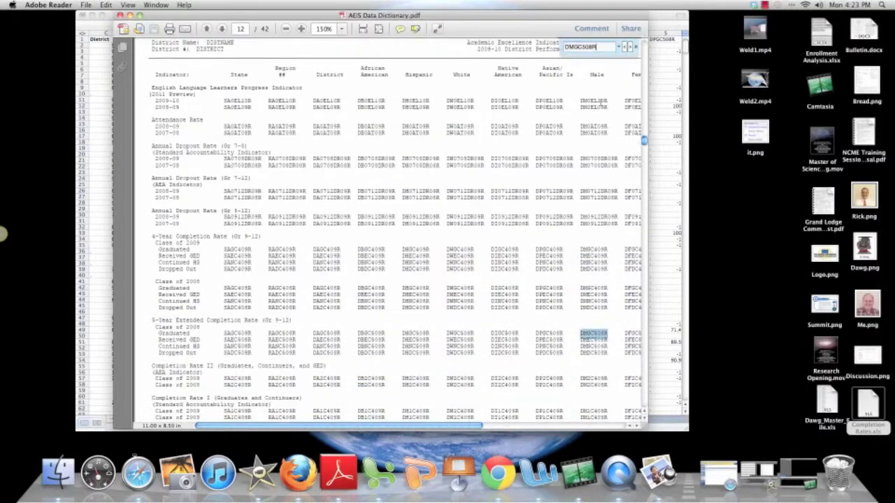
Switch back to Excel and rename the column Q header of the Completion Rates sheet to Male.
{"action": "left_click", "coordinate": [129, 16]}
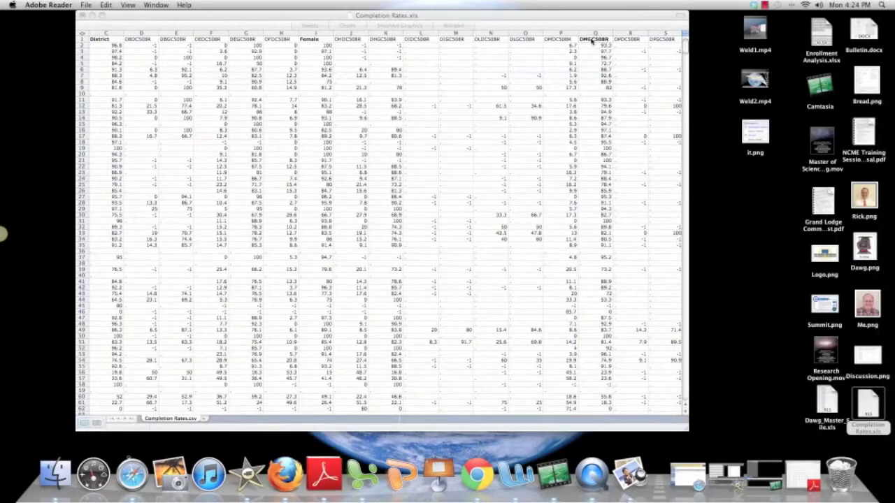
{"action": "left_click", "coordinate": [592, 39]}
{"action": "type", "text": "Mal"}
{"action": "key", "text": "Return"}
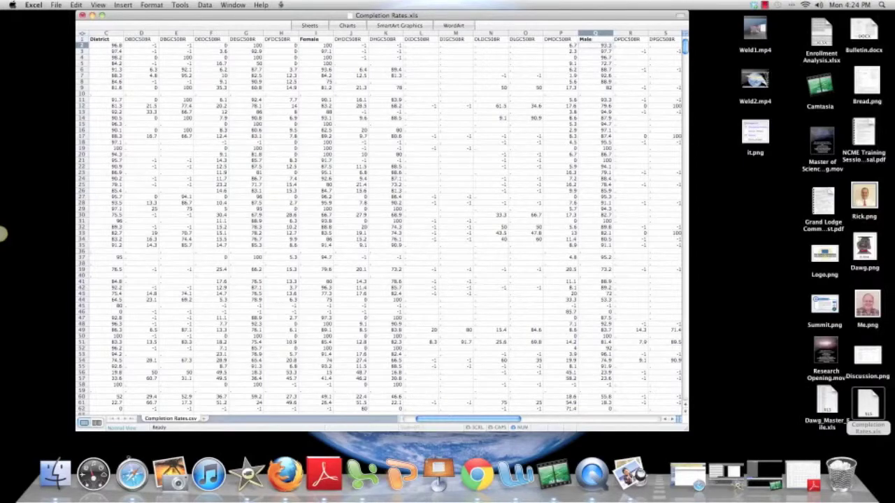
{"action": "left_click", "coordinate": [803, 470]}
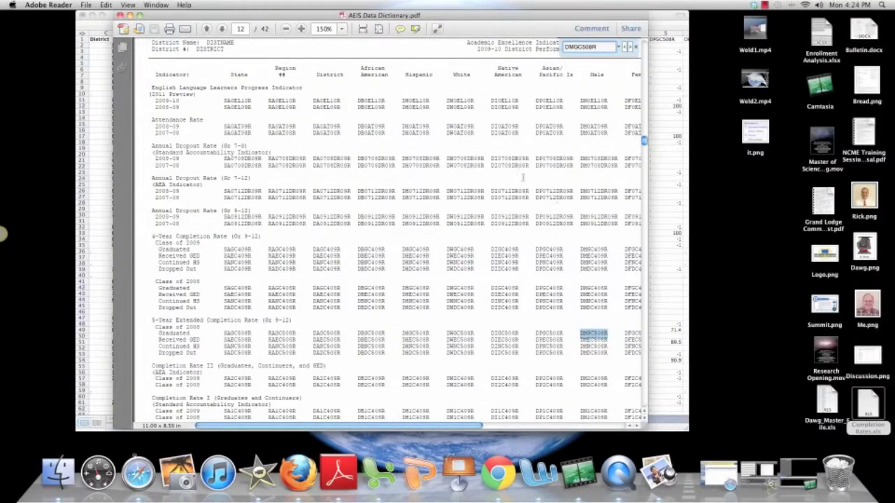
{"action": "scroll", "coordinate": [173, 49], "scroll_direction": "up", "scroll_amount": 1}
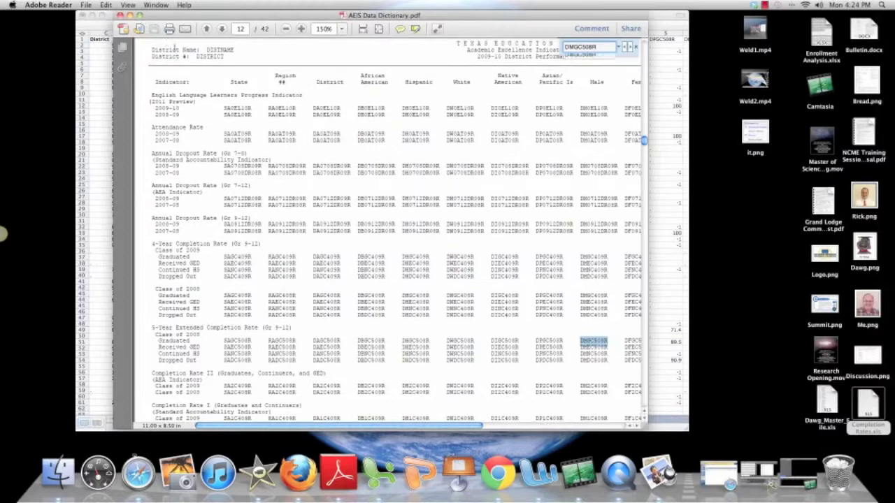
{"action": "left_click", "coordinate": [106, 5]}
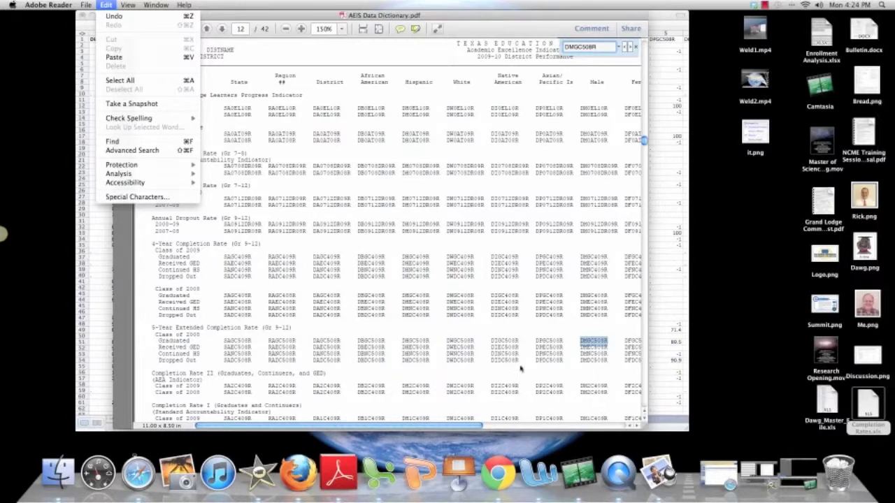
{"action": "left_click", "coordinate": [294, 66]}
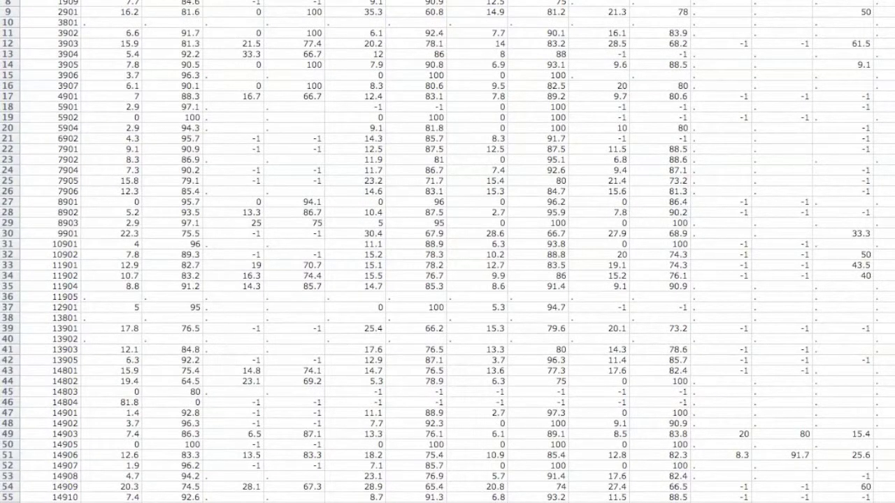
Delete columns B through F from the Completion Rates sheet, keeping the district number column A.
{"action": "left_click", "coordinate": [111, 1]}
{"action": "key", "text": "shift+Right"}
{"action": "key", "text": "shift+Right"}
{"action": "key", "text": "shift+Right"}
{"action": "key", "text": "shift+Right"}
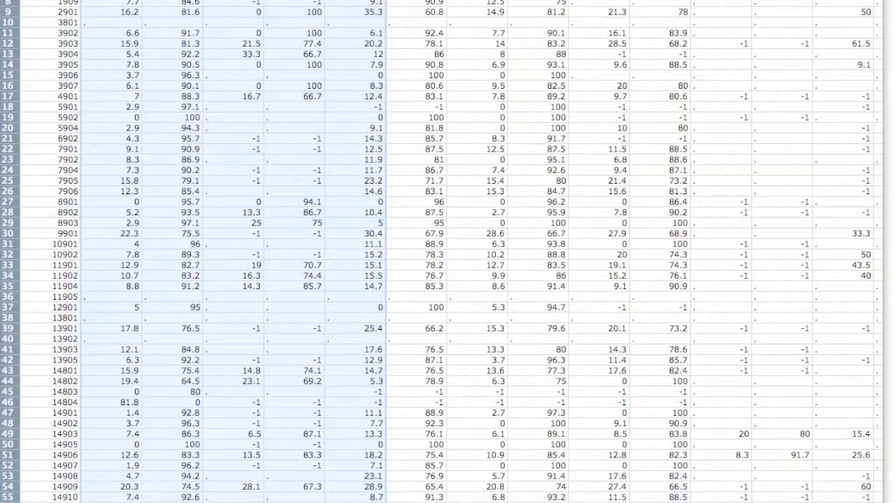
{"action": "left_click", "coordinate": [14, 1]}
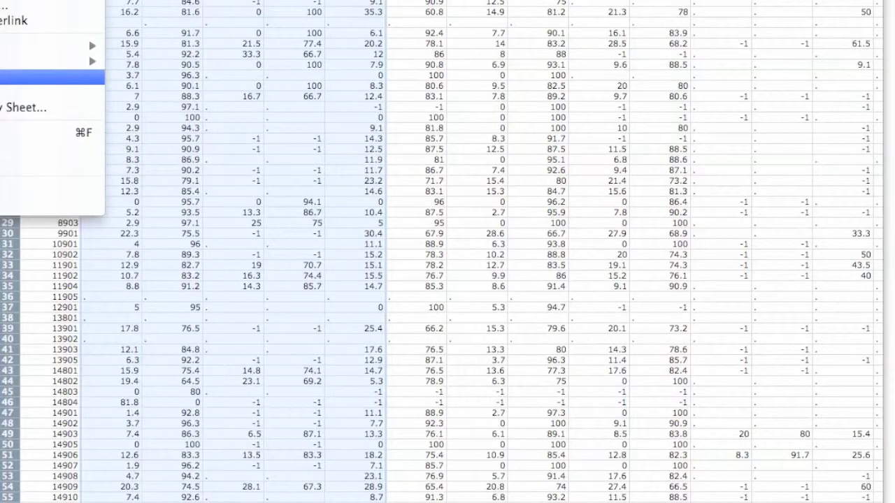
{"action": "left_click", "coordinate": [53, 77]}
{"action": "key", "text": "ctrl+minus"}
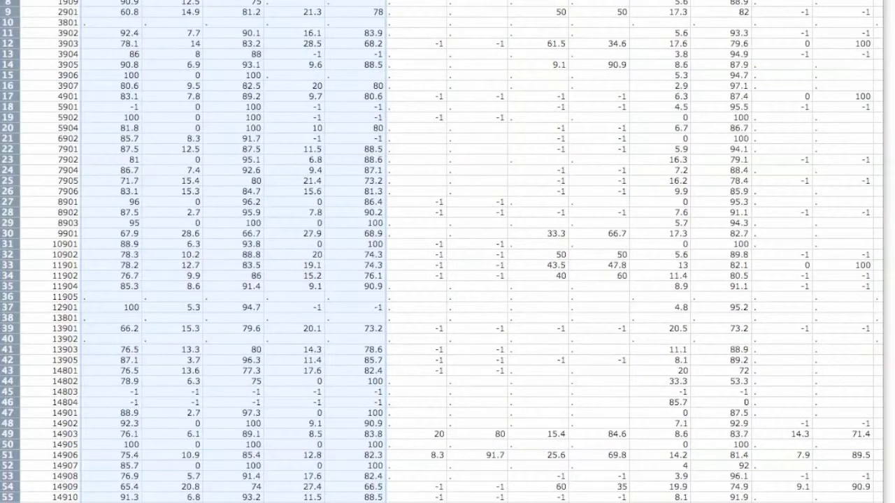
Delete column C from the Completion Rates sheet, and then the unneeded columns D through J between the Female and Male completion rates.
{"action": "left_click", "coordinate": [172, 2]}
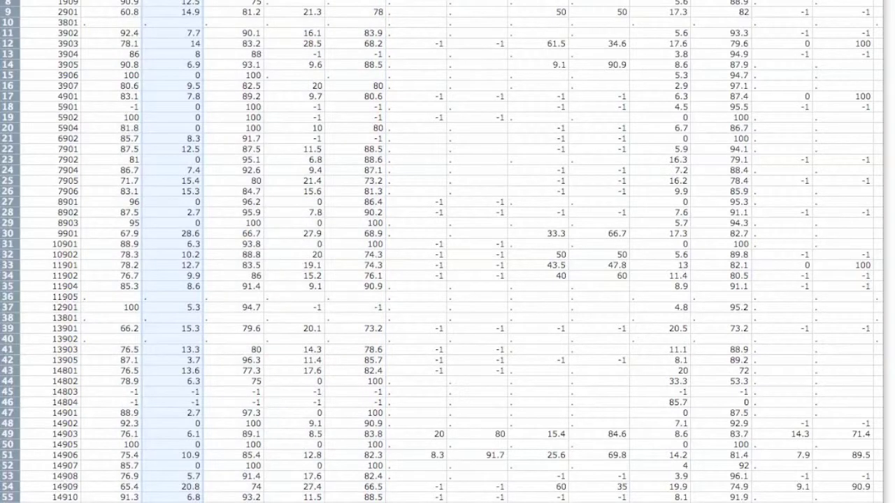
{"action": "left_click", "coordinate": [14, 1]}
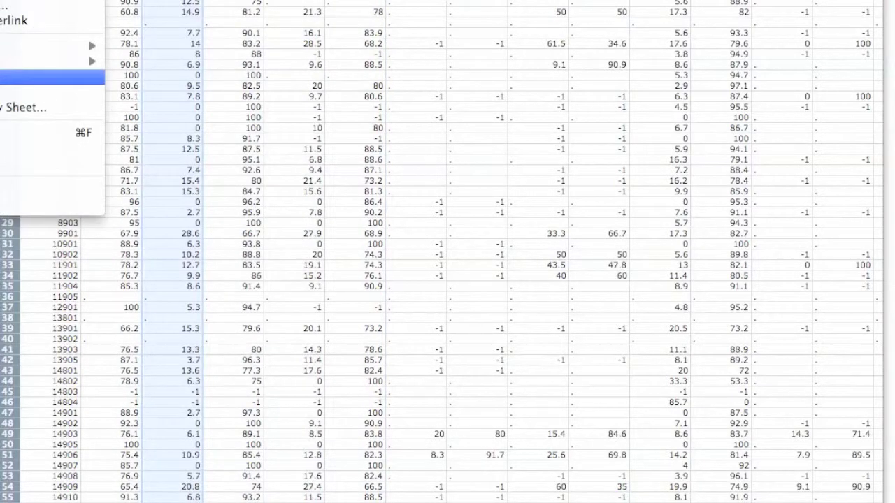
{"action": "left_click", "coordinate": [52, 78]}
{"action": "left_click_drag", "start_coordinate": [235, 1], "coordinate": [599, 1]}
{"action": "left_click", "coordinate": [14, 1]}
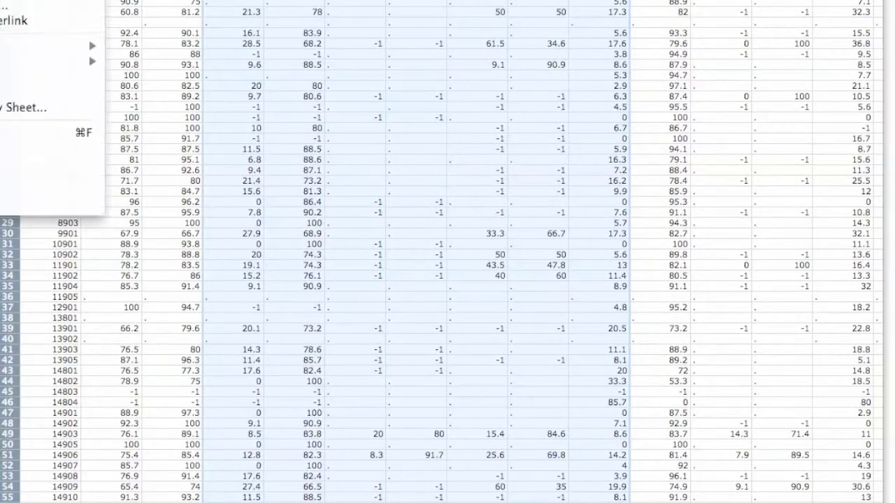
{"action": "left_click", "coordinate": [52, 77]}
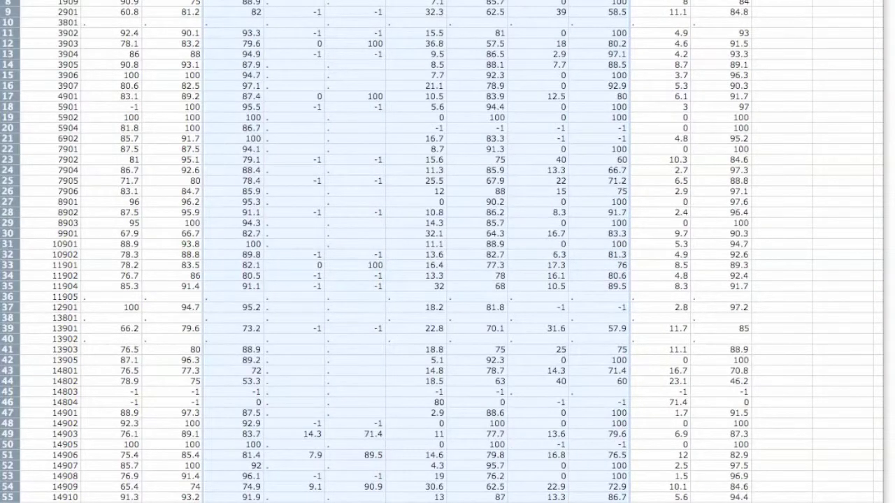
Delete the remaining unneeded columns E through L after the Male completion-rate column.
{"action": "left_click_drag", "start_coordinate": [294, 2], "coordinate": [721, 2]}
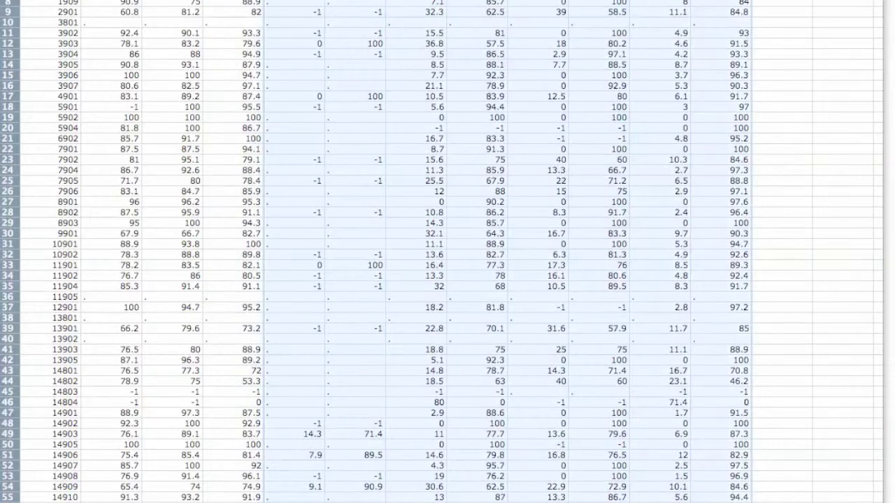
{"action": "left_click", "coordinate": [14, 1]}
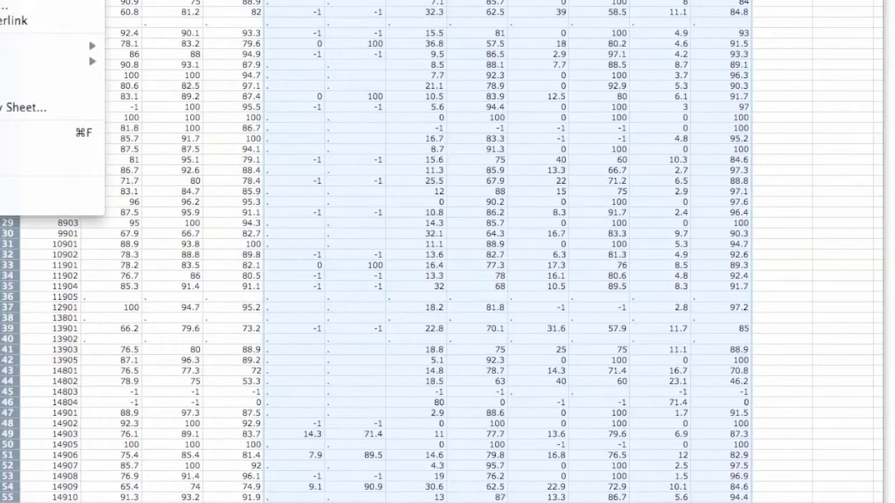
{"action": "left_click", "coordinate": [49, 77]}
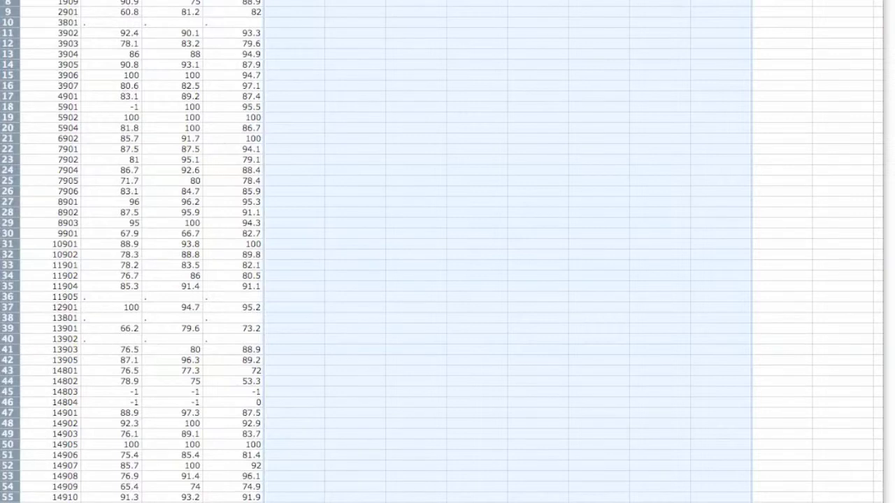
Copy columns A through D of the Completion Rates sheet and paste them into columns D through G of the district ratings sheet.
{"action": "left_click_drag", "start_coordinate": [51, 1], "coordinate": [233, 2]}
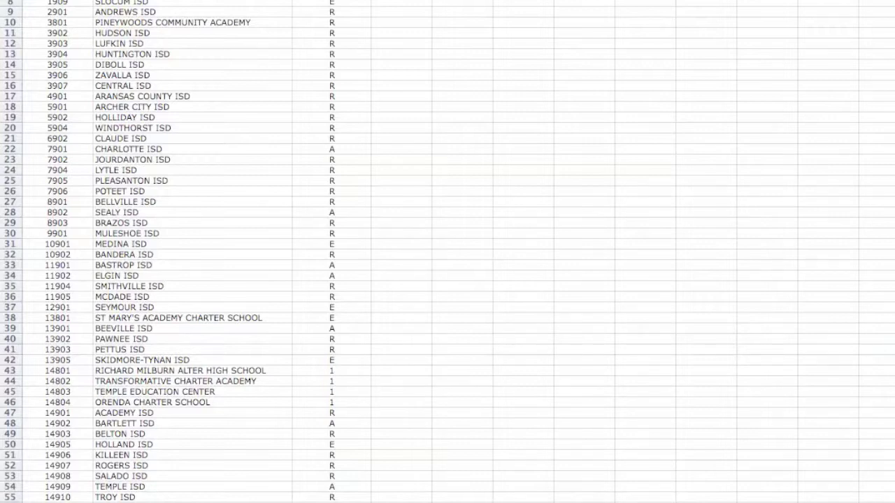
{"action": "left_click_drag", "start_coordinate": [401, 2], "coordinate": [585, 1]}
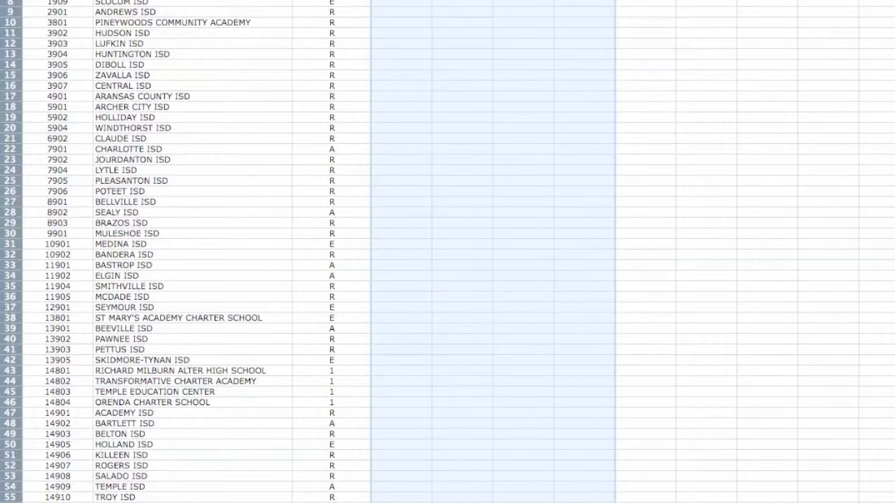
{"action": "key", "text": "ctrl+v"}
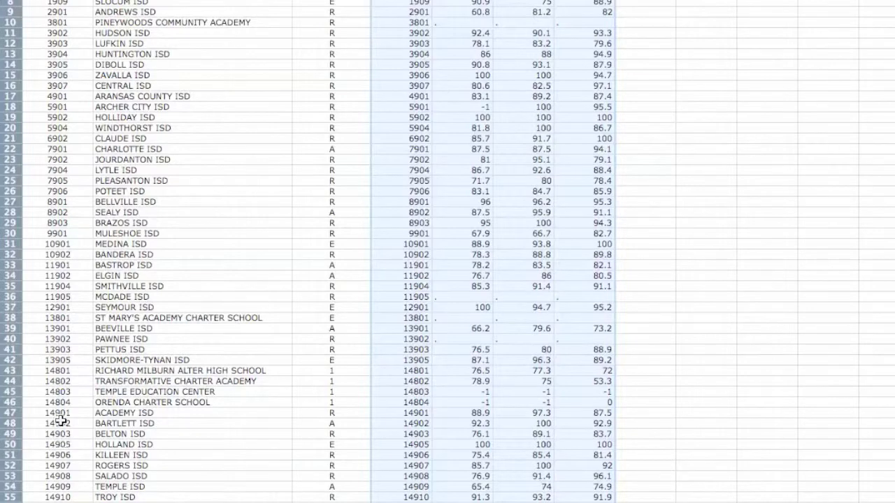
Check down to the last data row that the pasted district numbers in column D match those in column A.
{"action": "left_click", "coordinate": [132, 373]}
{"action": "left_click_drag", "start_coordinate": [133, 373], "coordinate": [415, 372]}
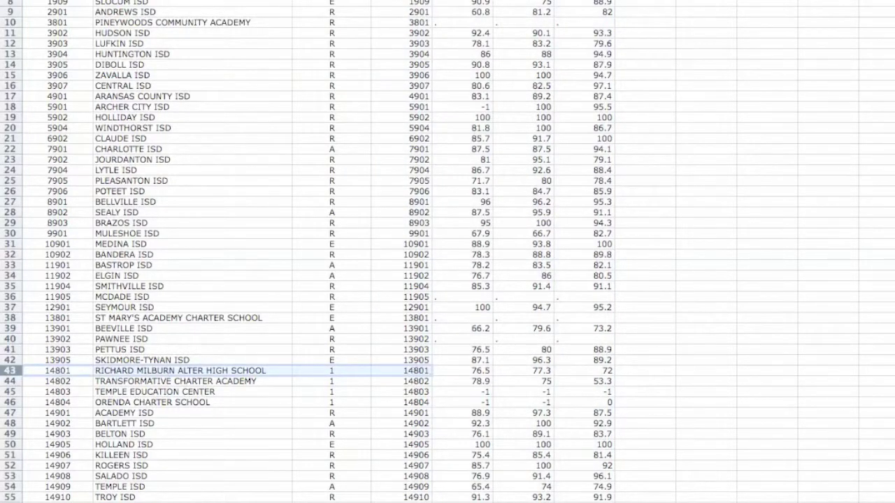
{"action": "key", "text": "Page_Down"}
{"action": "key", "text": "Page_Down"}
{"action": "key", "text": "Page_Down"}
{"action": "key", "text": "Page_Down"}
{"action": "key", "text": "Page_Down"}
{"action": "key", "text": "Page_Down"}
{"action": "key", "text": "Page_Down"}
{"action": "key", "text": "Page_Down"}
{"action": "key", "text": "Page_Down"}
{"action": "key", "text": "Page_Down"}
{"action": "key", "text": "Page_Down"}
{"action": "key", "text": "Page_Down"}
{"action": "key", "text": "Page_Down"}
{"action": "key", "text": "Page_Down"}
{"action": "key", "text": "Page_Down"}
{"action": "key", "text": "Page_Down"}
{"action": "key", "text": "Page_Down"}
{"action": "key", "text": "Page_Down"}
{"action": "key", "text": "Page_Down"}
{"action": "key", "text": "Page_Down"}
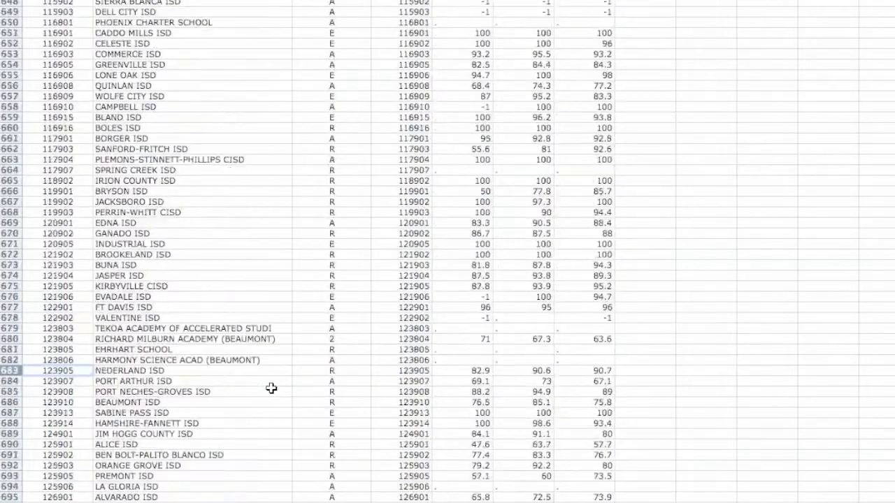
{"action": "key", "text": "Page_Down"}
{"action": "key", "text": "Page_Down"}
{"action": "key", "text": "Page_Down"}
{"action": "key", "text": "Page_Down"}
{"action": "key", "text": "Page_Down"}
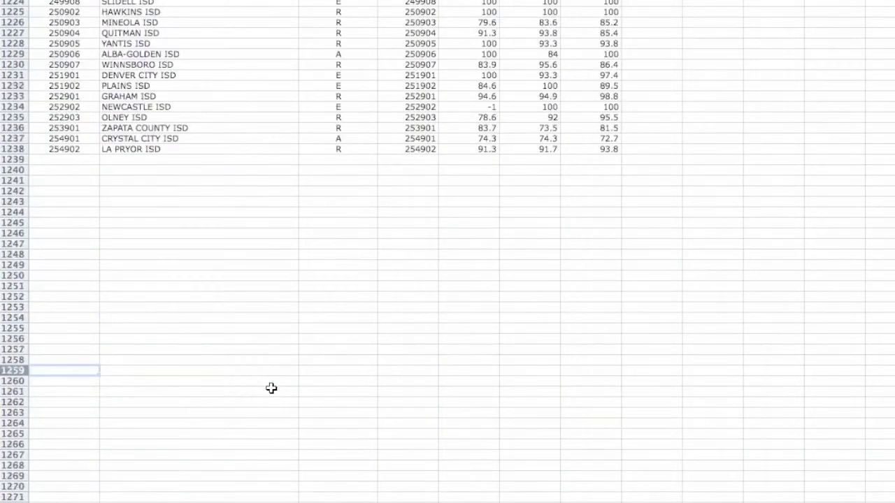
{"action": "left_click_drag", "start_coordinate": [59, 149], "coordinate": [263, 152]}
Delete the duplicate district number column D from the ratings sheet.
{"action": "key", "text": "Page_Up"}
{"action": "key", "text": "Page_Up"}
{"action": "key", "text": "Page_Up"}
{"action": "key", "text": "Page_Up"}
{"action": "key", "text": "Page_Up"}
{"action": "key", "text": "Page_Up"}
{"action": "key", "text": "Page_Up"}
{"action": "key", "text": "Page_Up"}
{"action": "key", "text": "Page_Up"}
{"action": "key", "text": "Page_Up"}
{"action": "key", "text": "Page_Up"}
{"action": "key", "text": "Page_Up"}
{"action": "key", "text": "Page_Up"}
{"action": "key", "text": "Page_Up"}
{"action": "key", "text": "Page_Up"}
{"action": "key", "text": "Page_Up"}
{"action": "key", "text": "Page_Up"}
{"action": "key", "text": "Page_Up"}
{"action": "key", "text": "Page_Up"}
{"action": "key", "text": "Page_Up"}
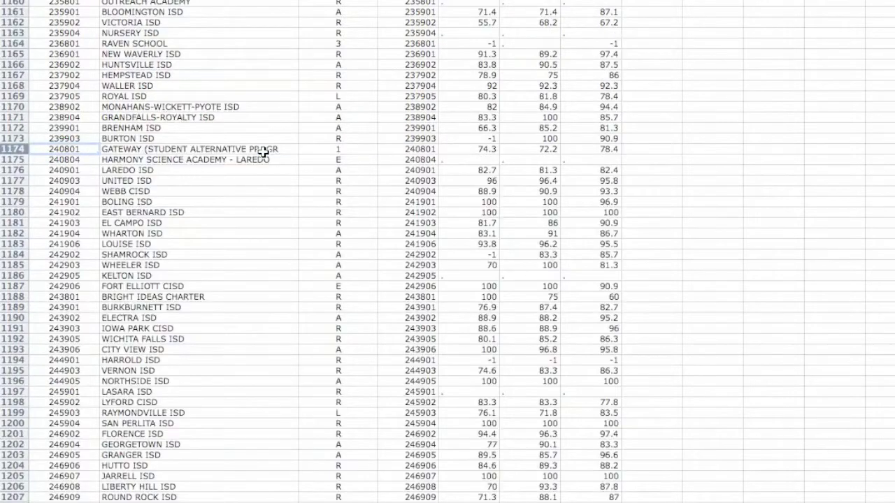
{"action": "key", "text": "Page_Up"}
{"action": "key", "text": "Page_Up"}
{"action": "key", "text": "Page_Up"}
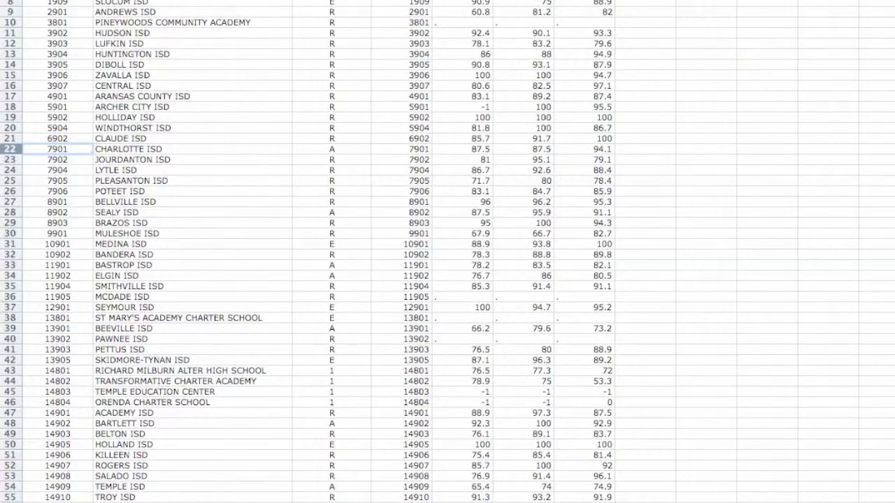
{"action": "left_click", "coordinate": [401, 2]}
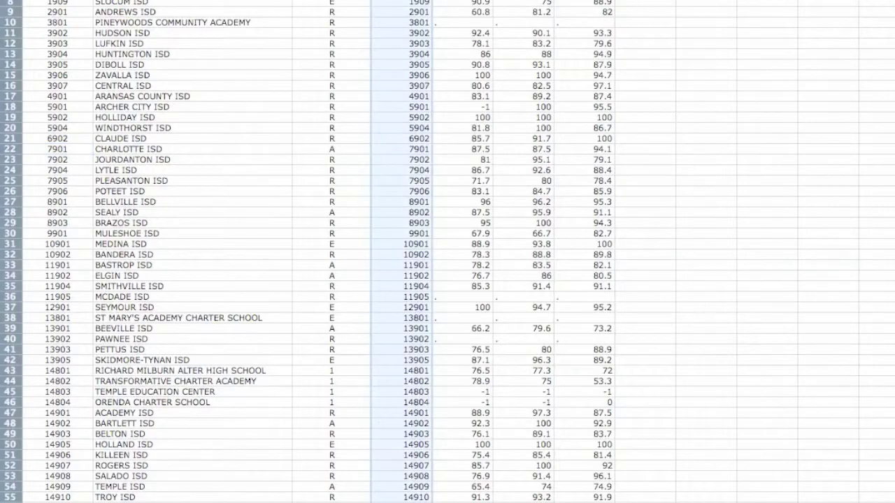
{"action": "left_click", "coordinate": [14, 0]}
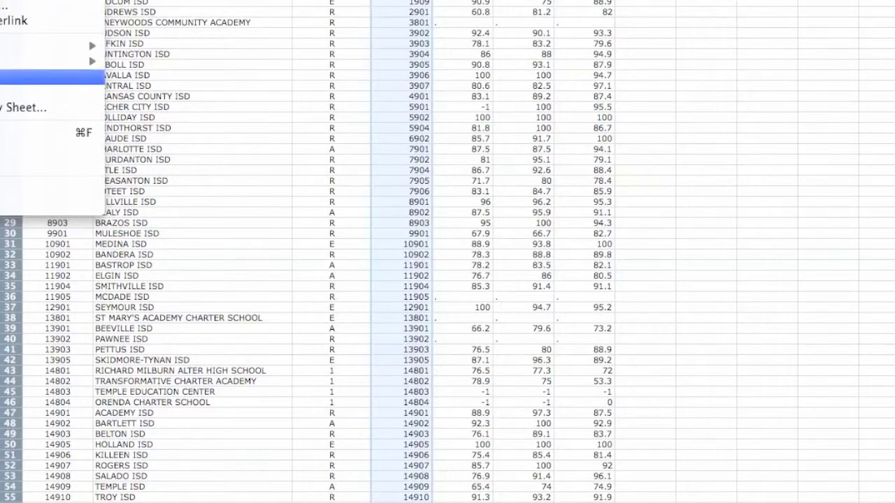
{"action": "left_click", "coordinate": [53, 77]}
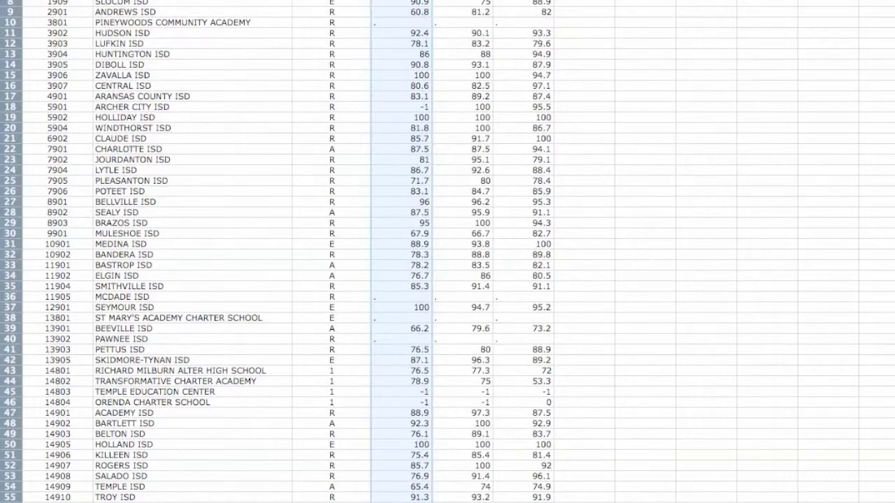
Set the horizontal alignment of the three completion-rate columns D through F to Center.
{"action": "key", "text": "shift+Right"}
{"action": "key", "text": "shift+Right"}
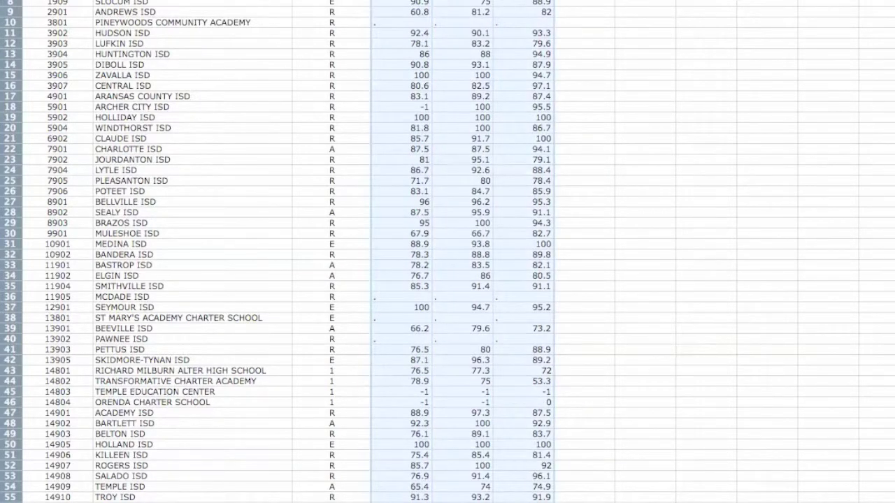
{"action": "key", "text": "super+1"}
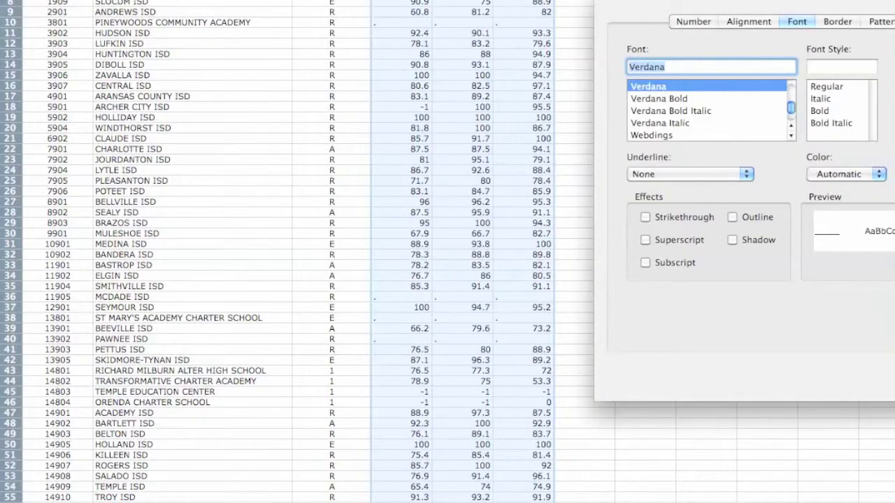
{"action": "left_click", "coordinate": [728, 21]}
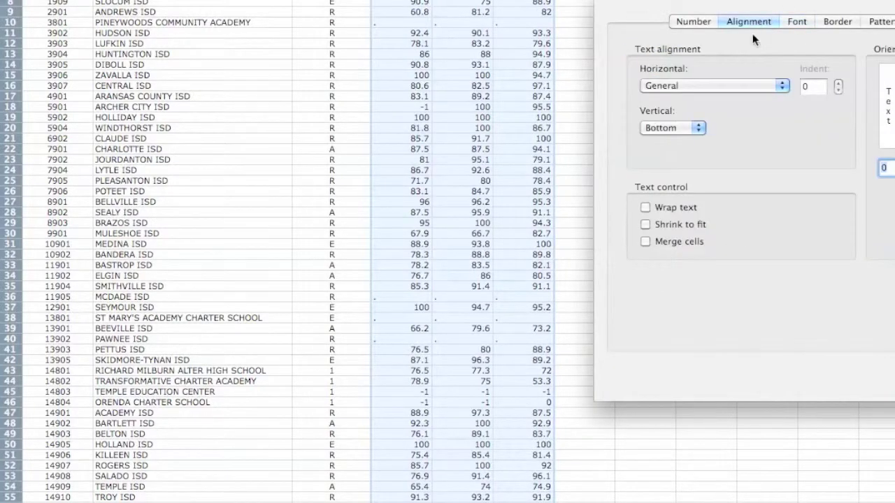
{"action": "left_click", "coordinate": [784, 86]}
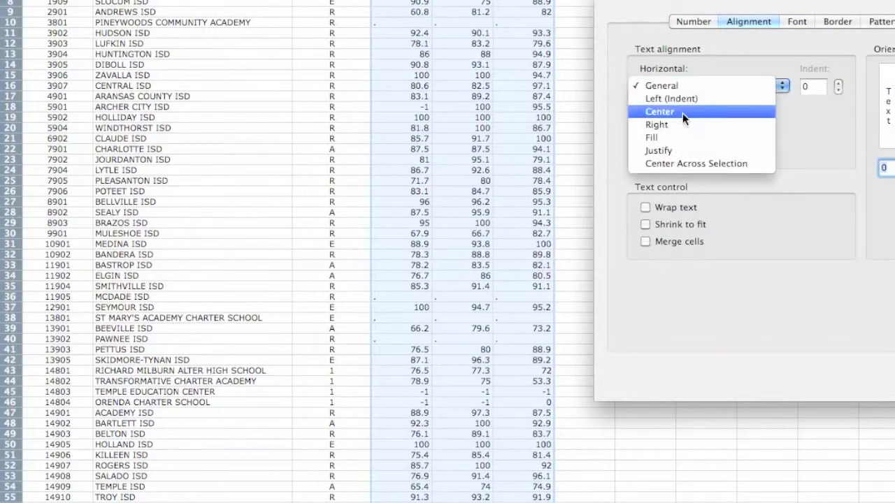
{"action": "left_click", "coordinate": [683, 112]}
{"action": "key", "text": "Return"}
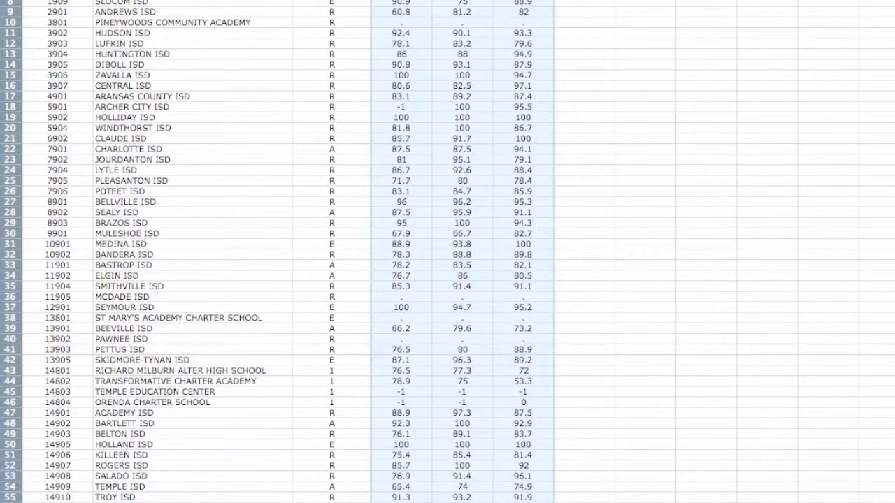
{"action": "key", "text": "Down"}
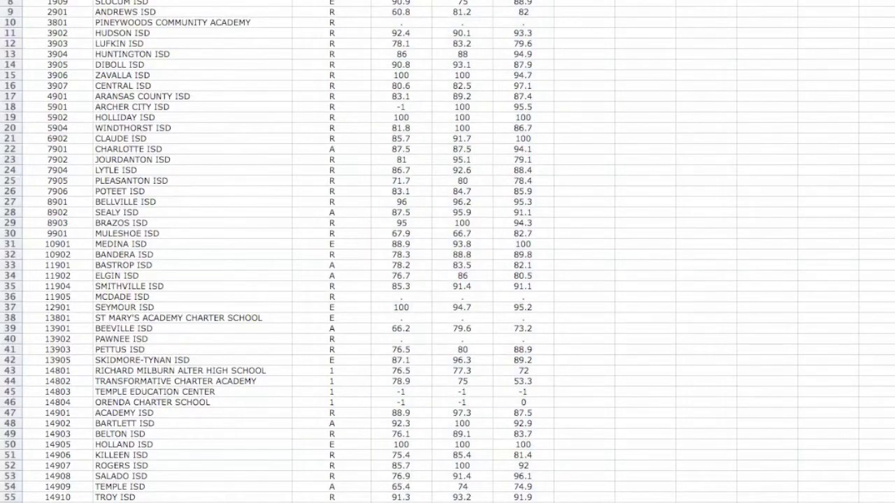
Sort columns A through F by RATING in ascending order, treating the first row as a header row.
{"action": "left_click_drag", "start_coordinate": [58, 1], "coordinate": [192, 1]}
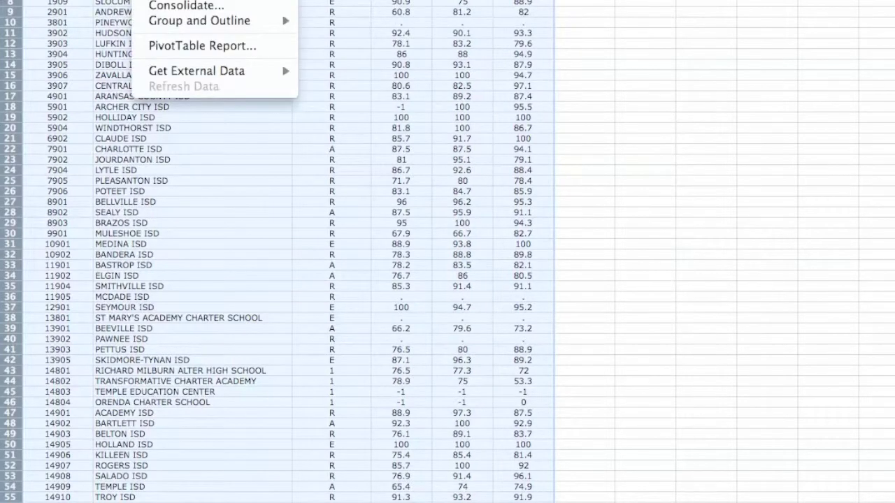
{"action": "left_click", "coordinate": [182, 1]}
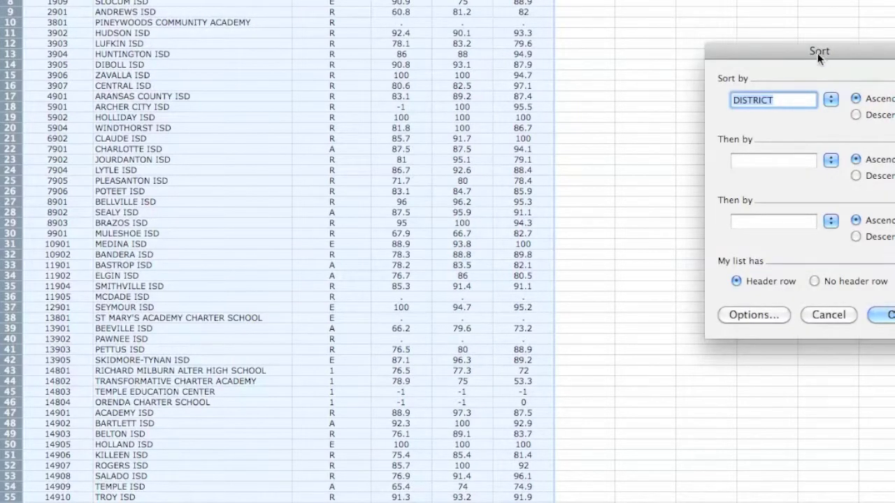
{"action": "left_click_drag", "start_coordinate": [817, 53], "coordinate": [737, 44]}
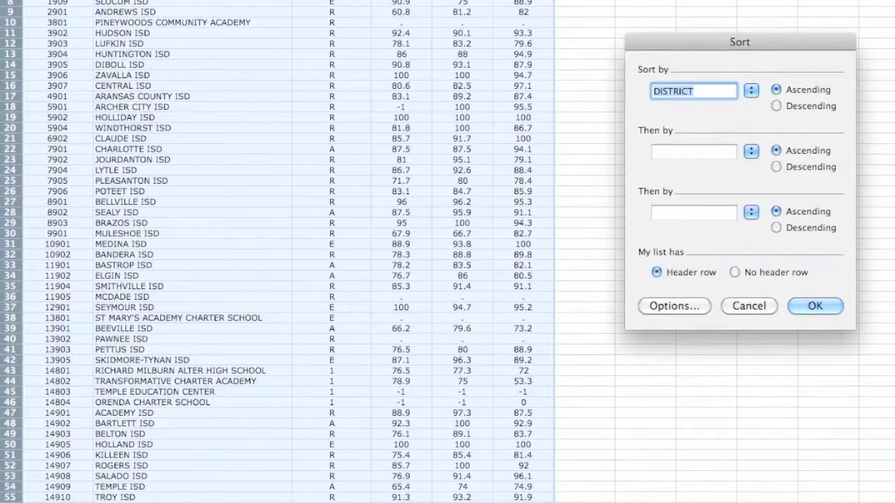
{"action": "left_click", "coordinate": [749, 91]}
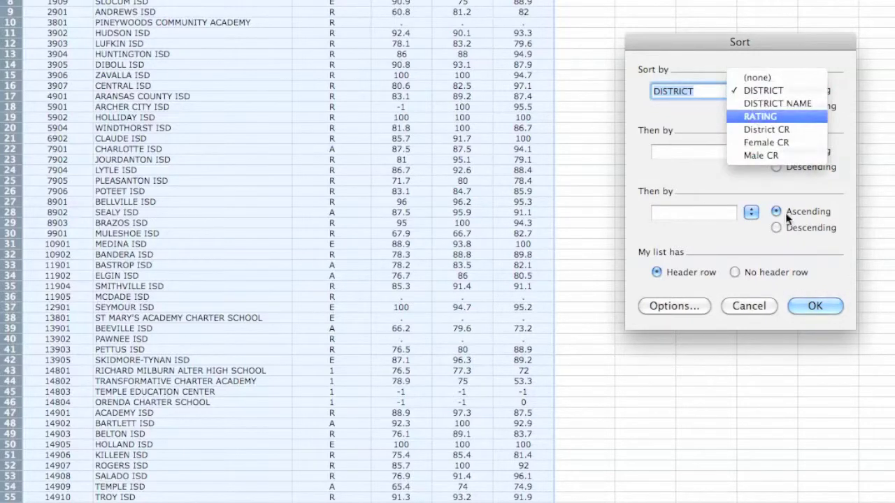
{"action": "key", "text": "Return"}
{"action": "left_click", "coordinate": [815, 305]}
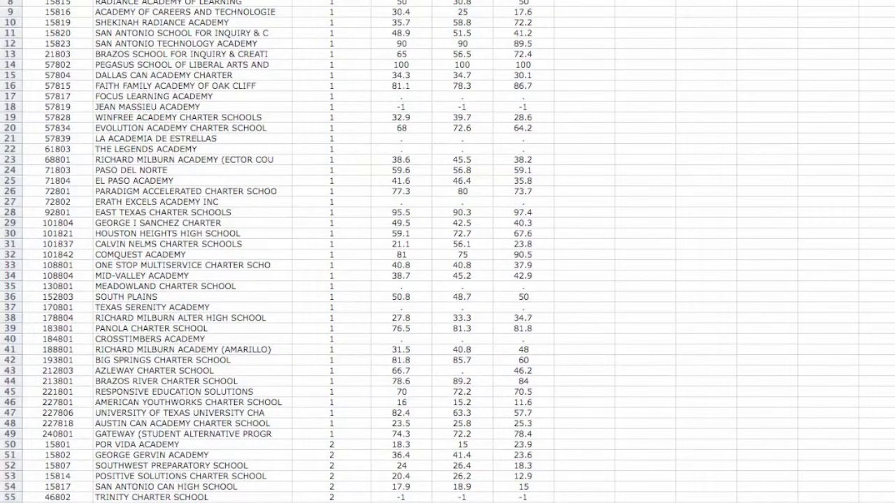
Delete the rows of all districts that have a number instead of a letter as their rating.
{"action": "scroll", "coordinate": [268, 251], "scroll_direction": "down", "scroll_amount": 5}
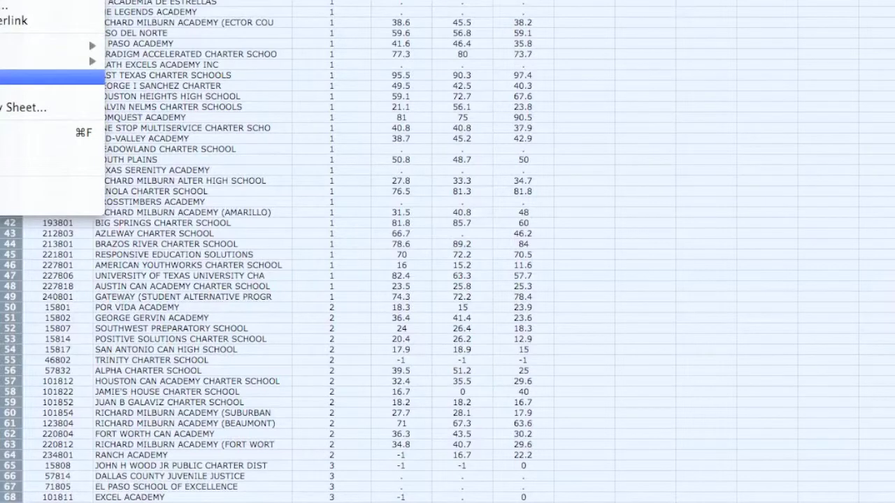
{"action": "left_click", "coordinate": [42, 77]}
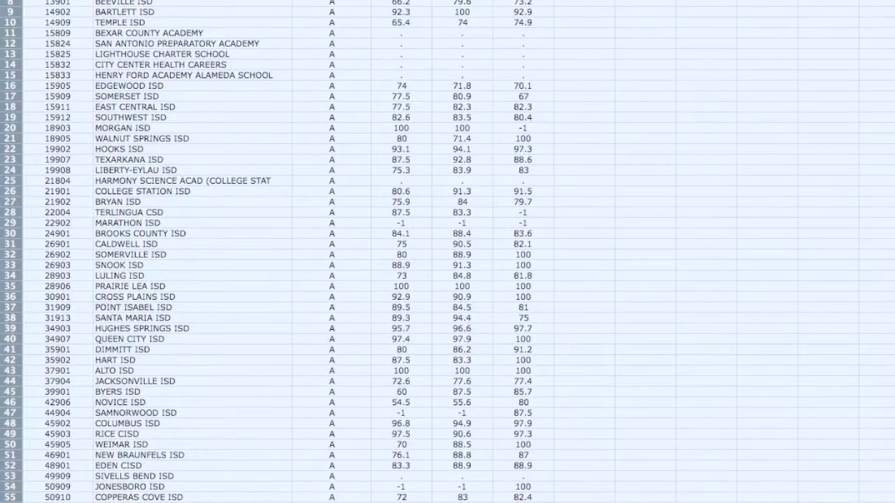
Sort columns A through F by District CR in ascending order, treating the first row as a header row.
{"action": "key", "text": "shift+Right"}
{"action": "key", "text": "shift+Right"}
{"action": "key", "text": "shift+Right"}
{"action": "key", "text": "shift+Right"}
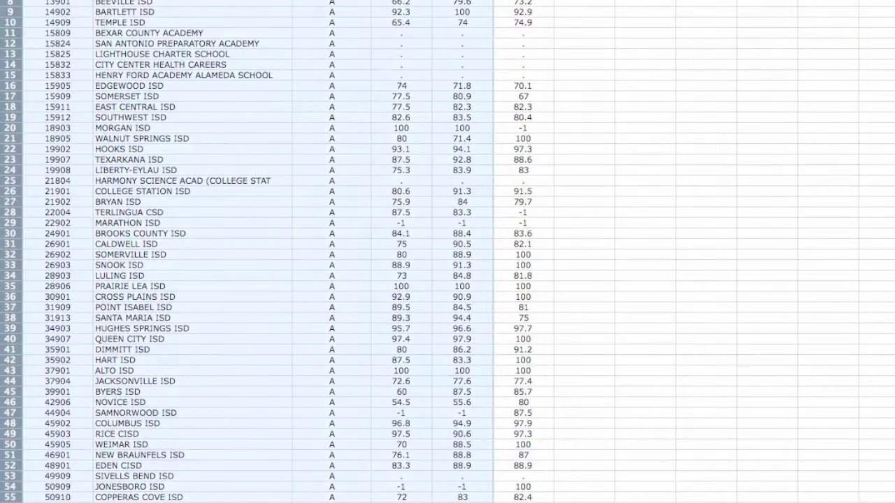
{"action": "key", "text": "shift+Right"}
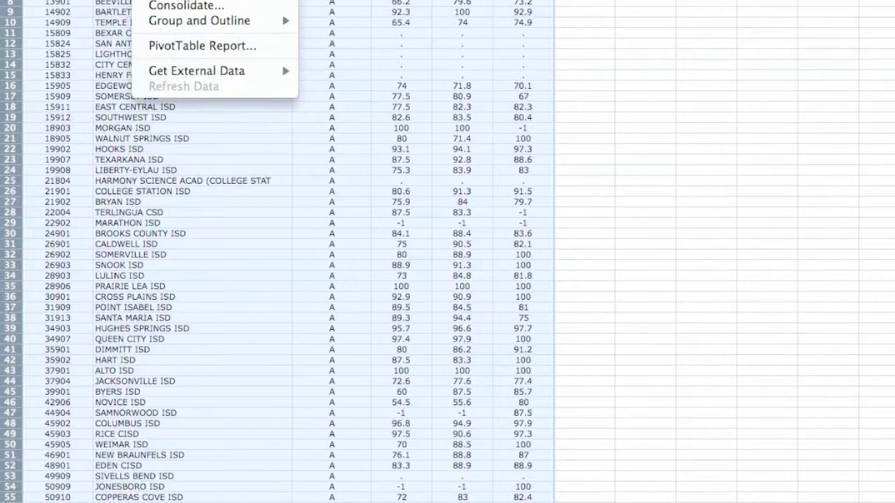
{"action": "key", "text": "Return"}
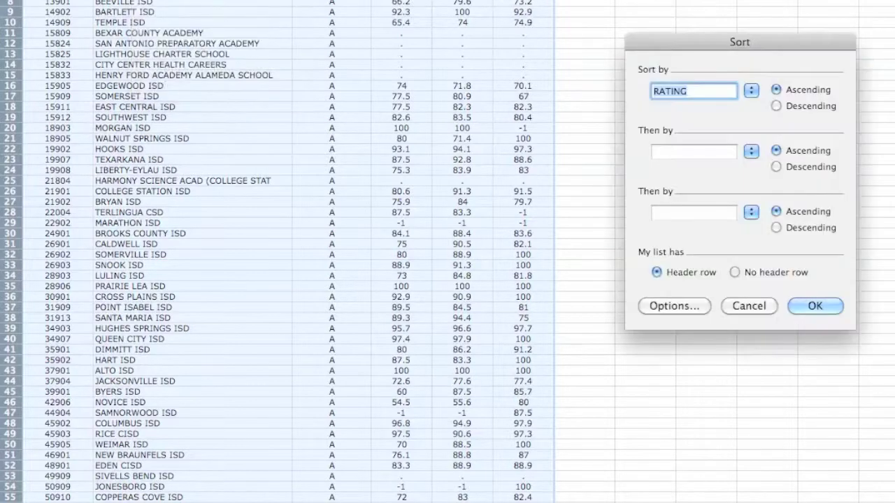
{"action": "left_click", "coordinate": [751, 91]}
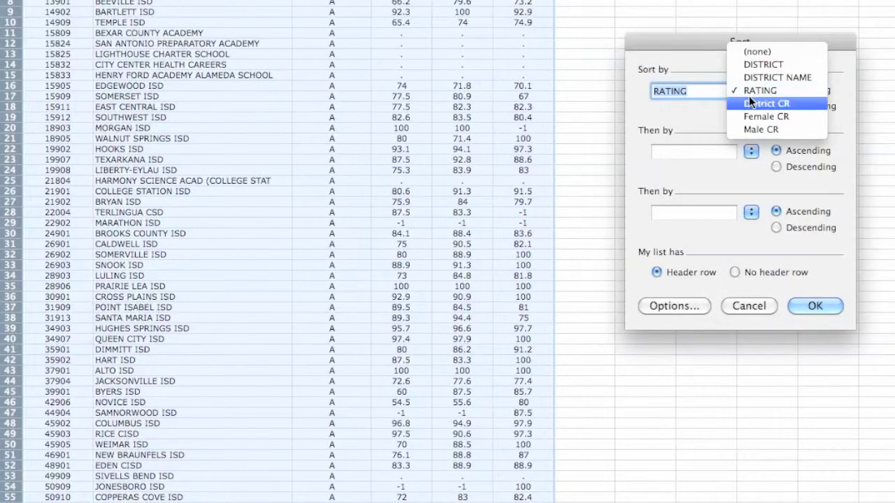
{"action": "left_click", "coordinate": [770, 117]}
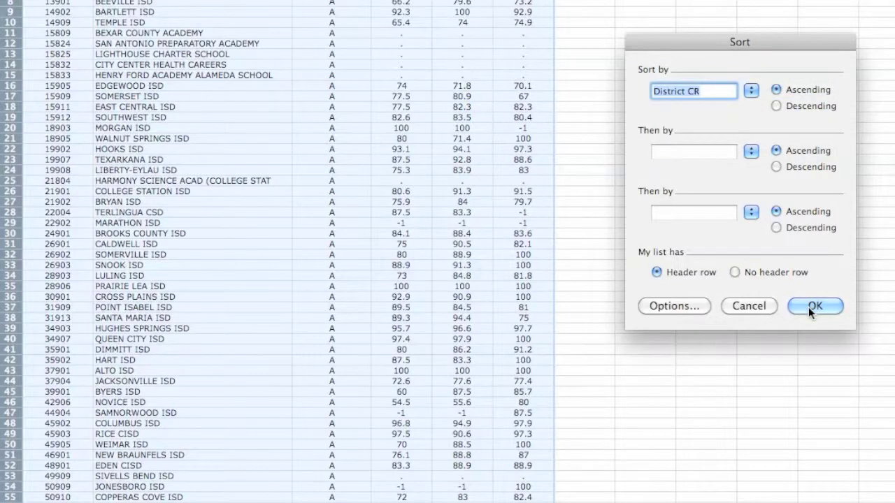
{"action": "left_click", "coordinate": [812, 306]}
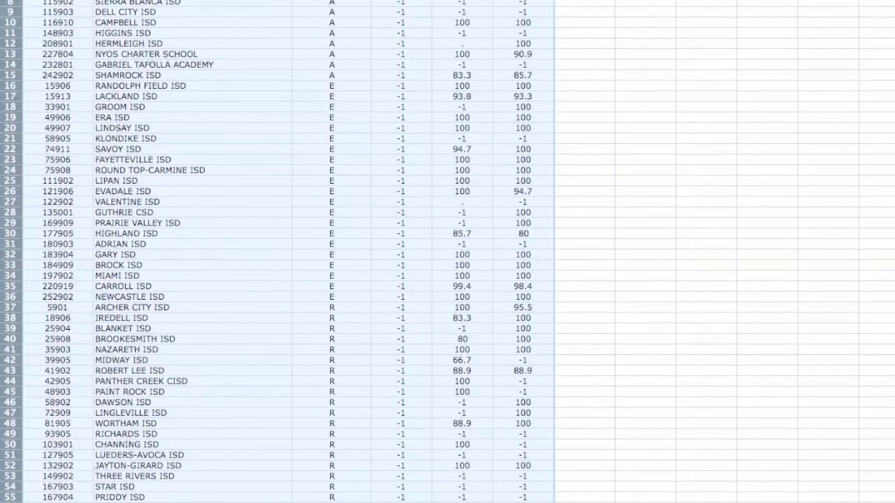
Delete the rows of all districts whose District CR is -1, down to row 66.
{"action": "scroll", "coordinate": [280, 251], "scroll_direction": "down", "scroll_amount": 5}
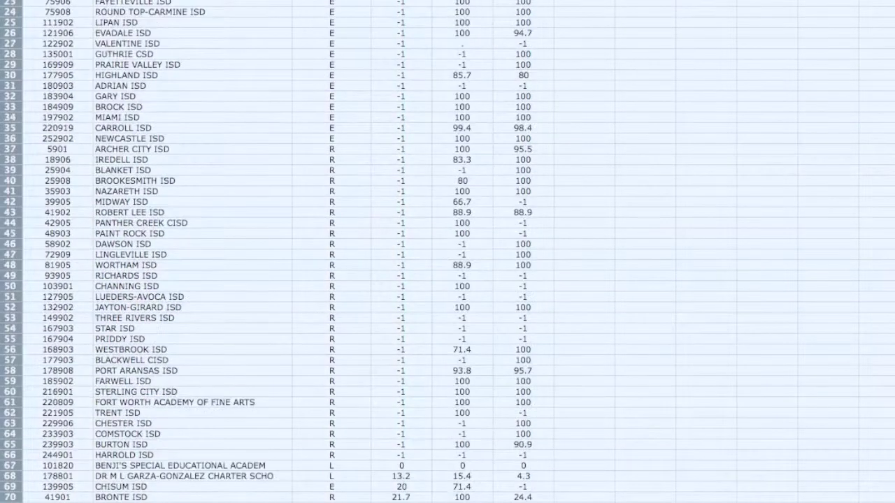
{"action": "left_click_drag", "start_coordinate": [165, 497], "coordinate": [168, 457]}
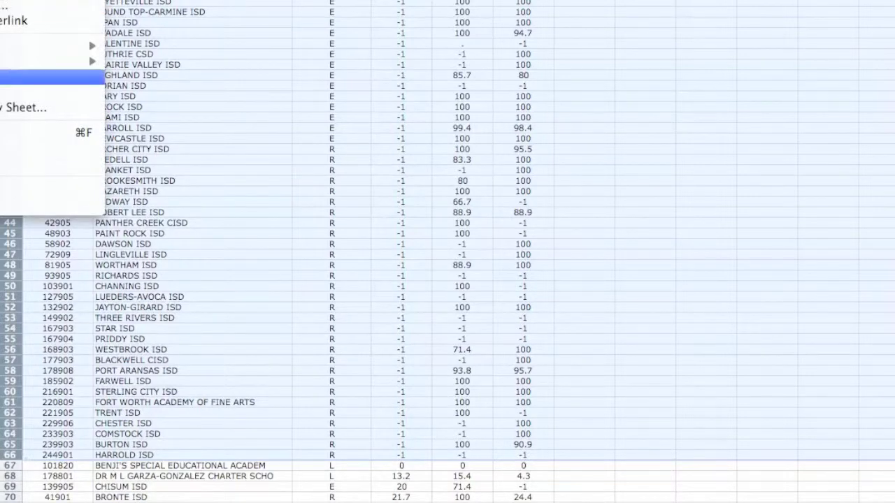
{"action": "left_click", "coordinate": [52, 77]}
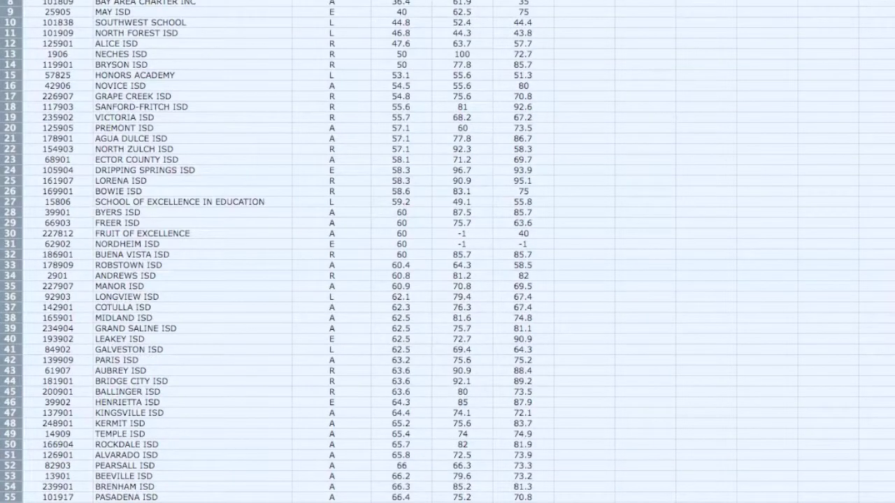
Delete the rows from 925 to the end of the data, where the District CR is only a dot.
{"action": "scroll", "coordinate": [448, 252], "scroll_direction": "down", "scroll_amount": 20}
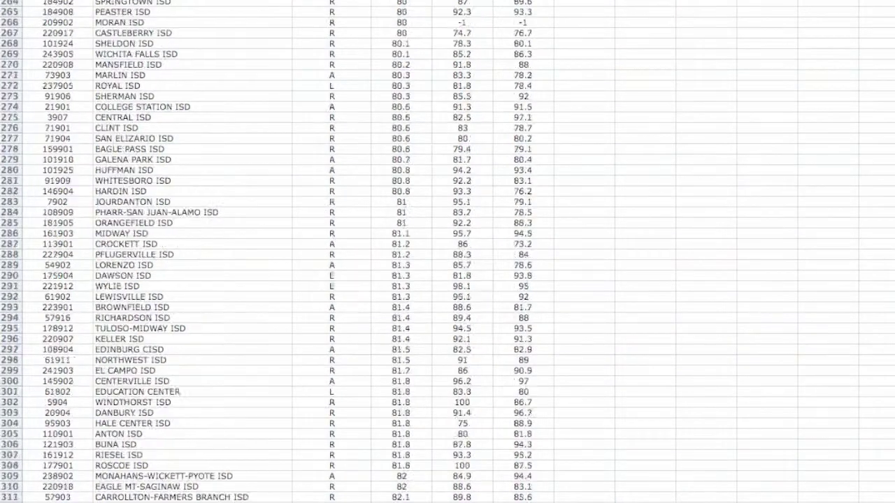
{"action": "scroll", "coordinate": [448, 252], "scroll_direction": "down", "scroll_amount": 20}
{"action": "scroll", "coordinate": [447, 252], "scroll_direction": "up", "scroll_amount": 20}
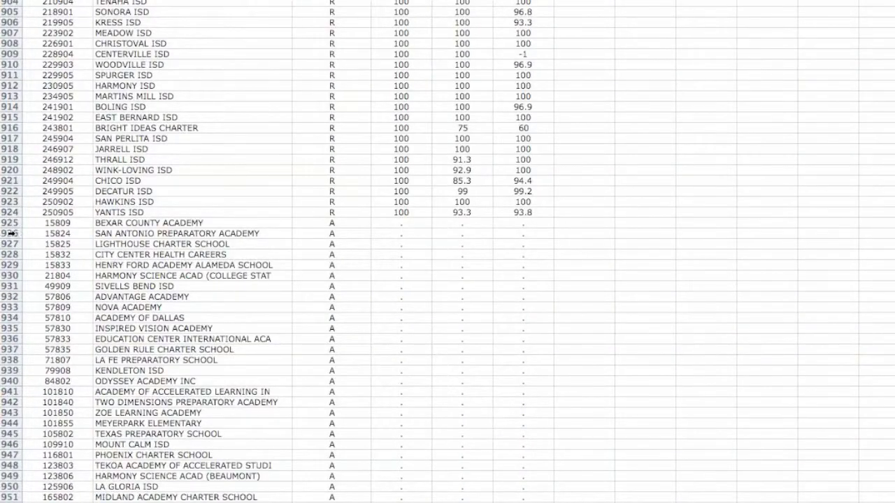
{"action": "left_click_drag", "start_coordinate": [8, 223], "coordinate": [64, 6]}
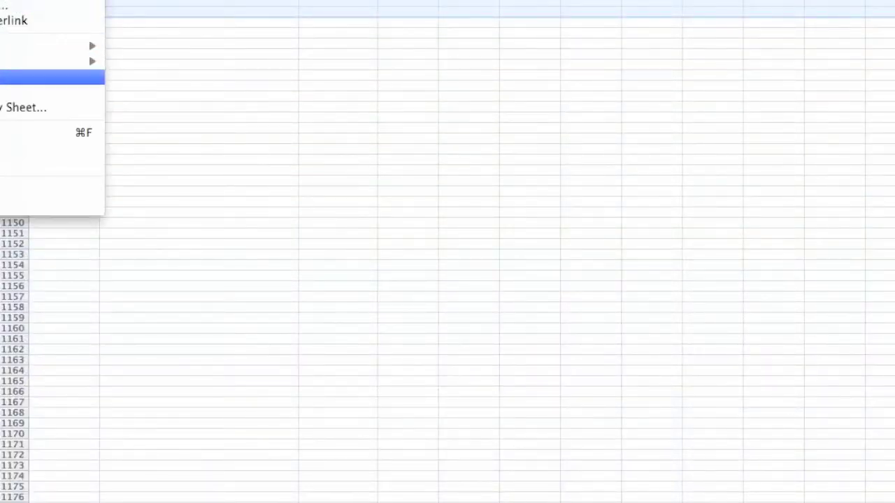
{"action": "left_click", "coordinate": [42, 75]}
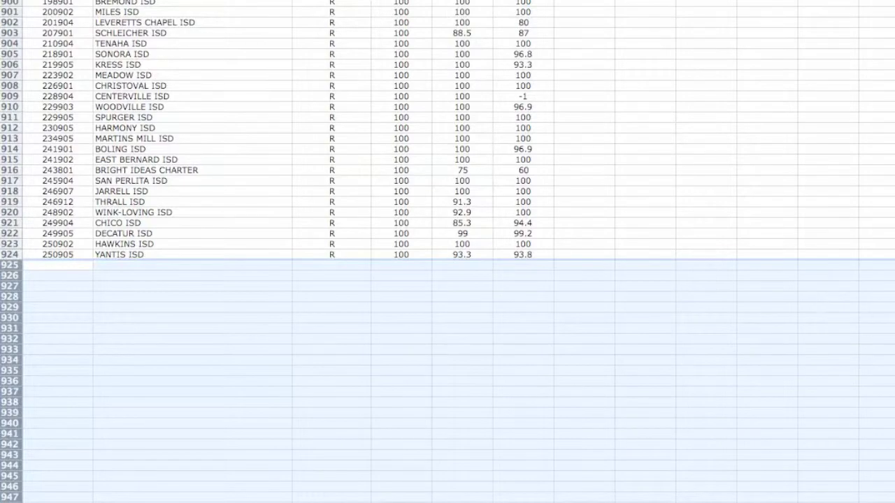
Sort columns A through F by Female CR in ascending order, keeping the header row.
{"action": "key", "text": "Page_Up"}
{"action": "key", "text": "Page_Up"}
{"action": "key", "text": "Page_Up"}
{"action": "key", "text": "Page_Up"}
{"action": "key", "text": "Page_Up"}
{"action": "key", "text": "Page_Up"}
{"action": "key", "text": "Page_Up"}
{"action": "key", "text": "Page_Up"}
{"action": "key", "text": "Page_Up"}
{"action": "key", "text": "Page_Up"}
{"action": "key", "text": "Page_Up"}
{"action": "key", "text": "Page_Up"}
{"action": "key", "text": "Page_Up"}
{"action": "key", "text": "Page_Up"}
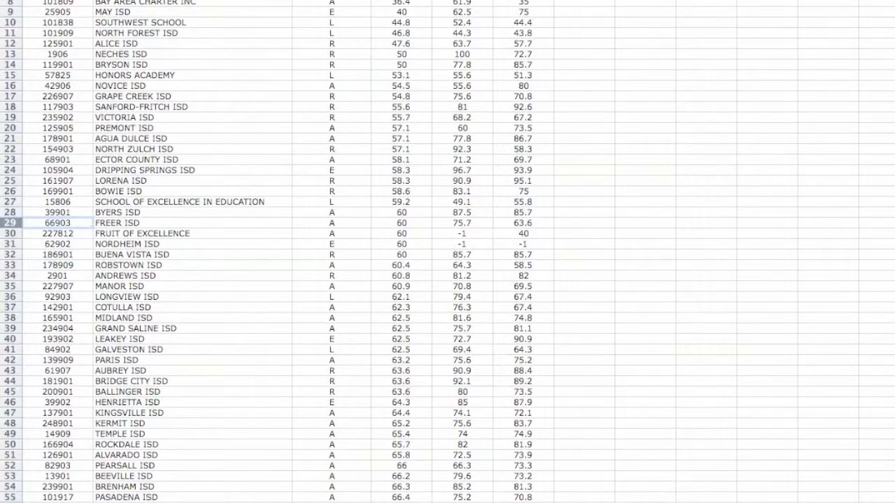
{"action": "key", "text": "ctrl+a"}
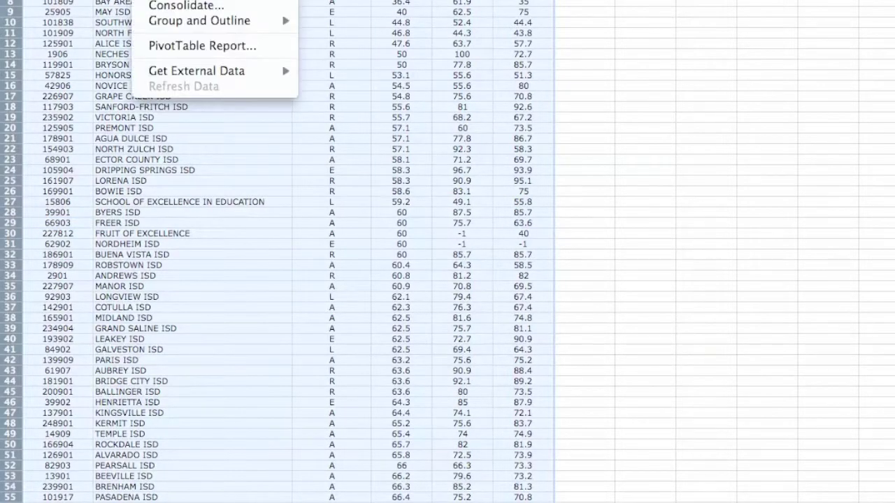
{"action": "left_click", "coordinate": [175, 1]}
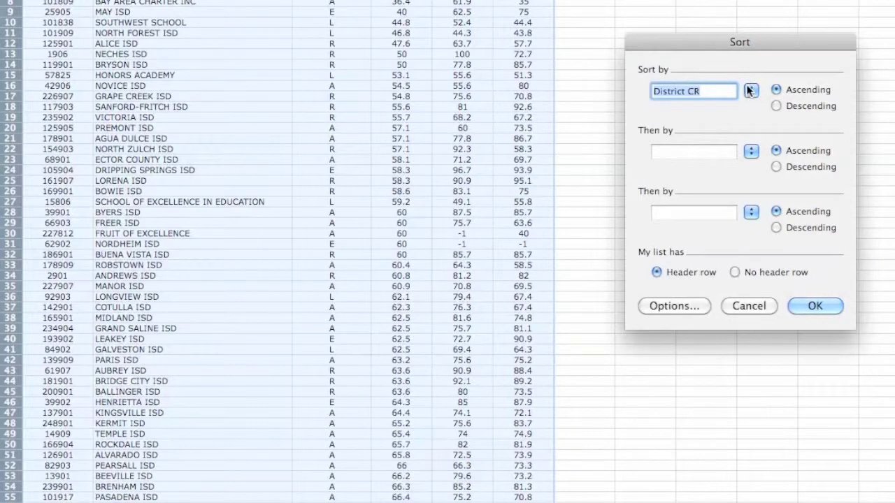
{"action": "left_click", "coordinate": [754, 89]}
{"action": "left_click", "coordinate": [766, 106]}
{"action": "left_click", "coordinate": [808, 307]}
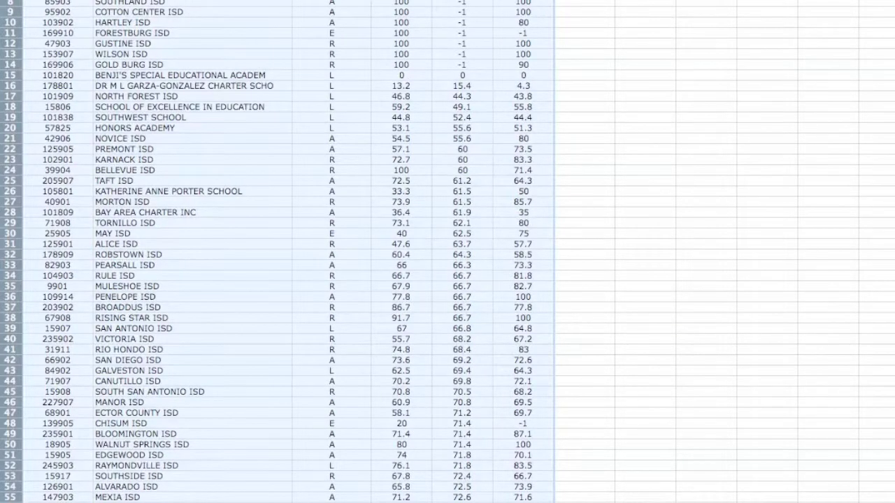
Delete the block of rows with a Female CR of -1, down to row 13.
{"action": "left_click_drag", "start_coordinate": [21, 2], "coordinate": [23, 57]}
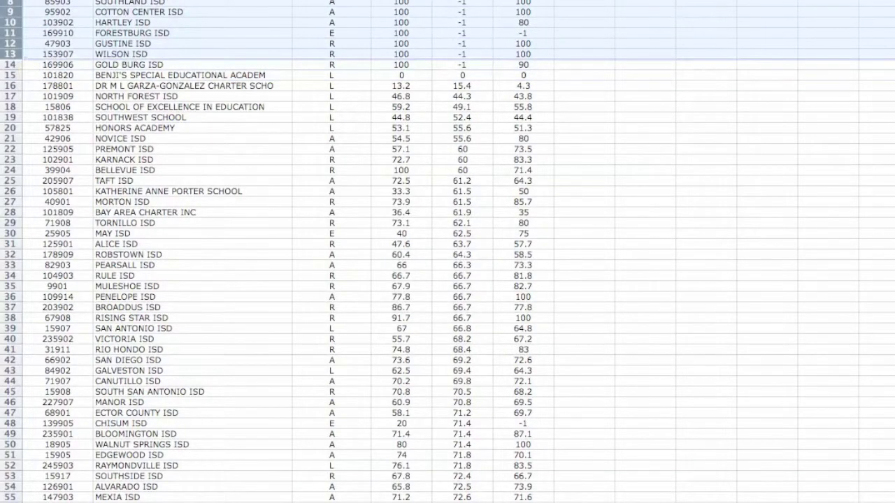
{"action": "left_click", "coordinate": [14, 1]}
{"action": "left_click", "coordinate": [99, 77]}
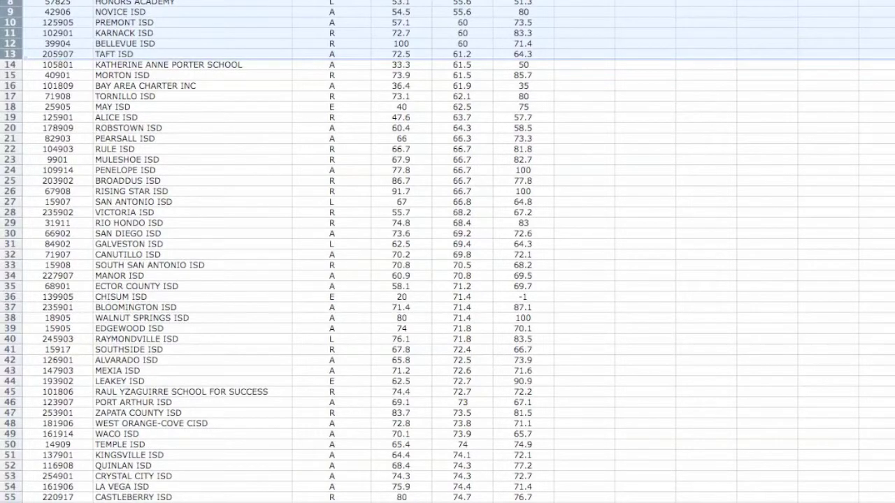
Delete row 912, LOHN ISD, which has a dot instead of a Female CR value.
{"action": "scroll", "coordinate": [887, 377], "scroll_direction": "down", "scroll_amount": 20}
{"action": "scroll", "coordinate": [887, 378], "scroll_direction": "up", "scroll_amount": 20}
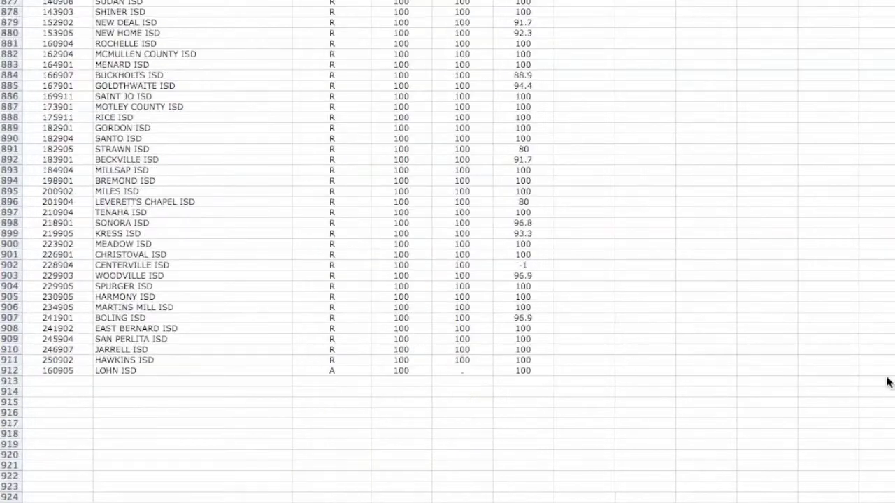
{"action": "scroll", "coordinate": [888, 382], "scroll_direction": "up", "scroll_amount": 1}
{"action": "left_click", "coordinate": [10, 381]}
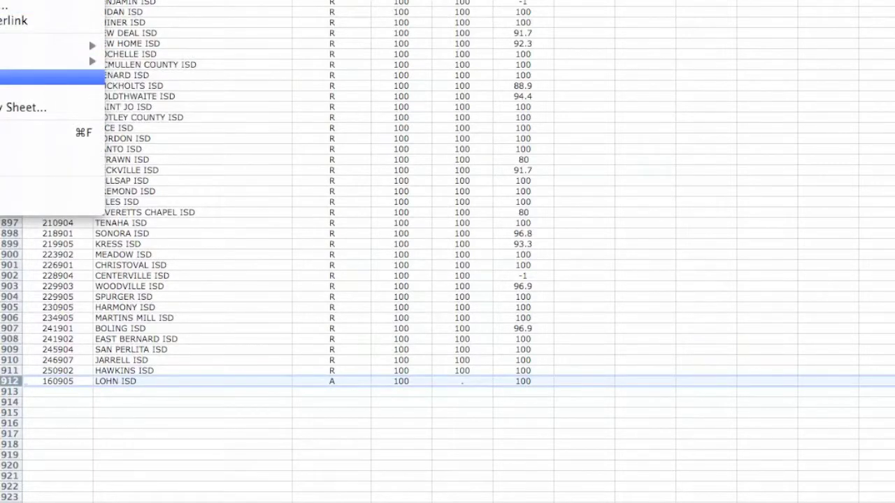
{"action": "left_click", "coordinate": [42, 77]}
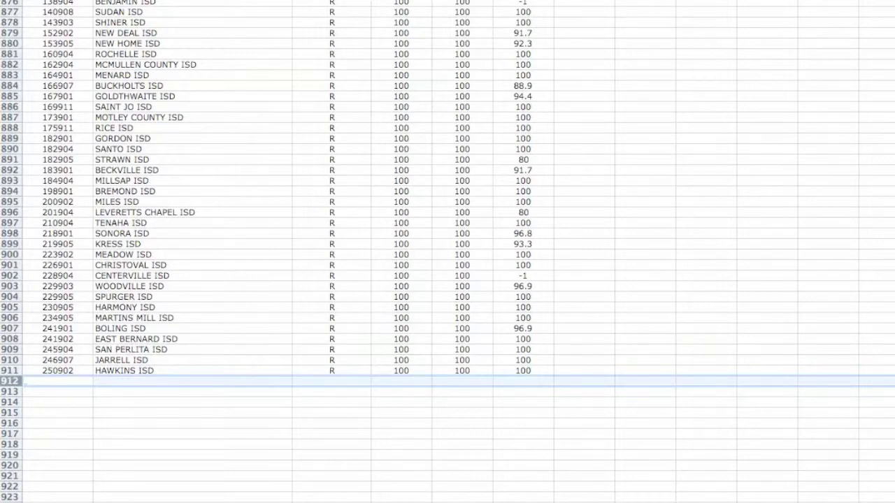
Sort the whole table by Female CR in ascending order once more.
{"action": "scroll", "coordinate": [448, 252], "scroll_direction": "up", "scroll_amount": 20}
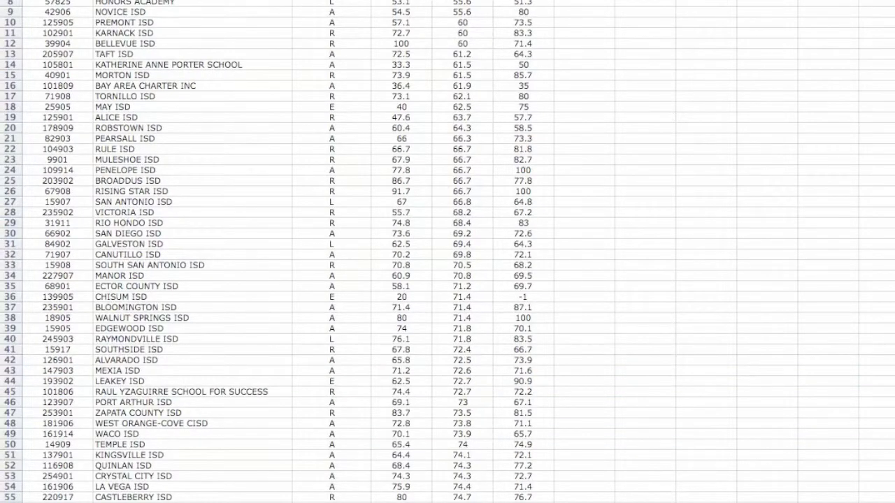
{"action": "key", "text": "super+a"}
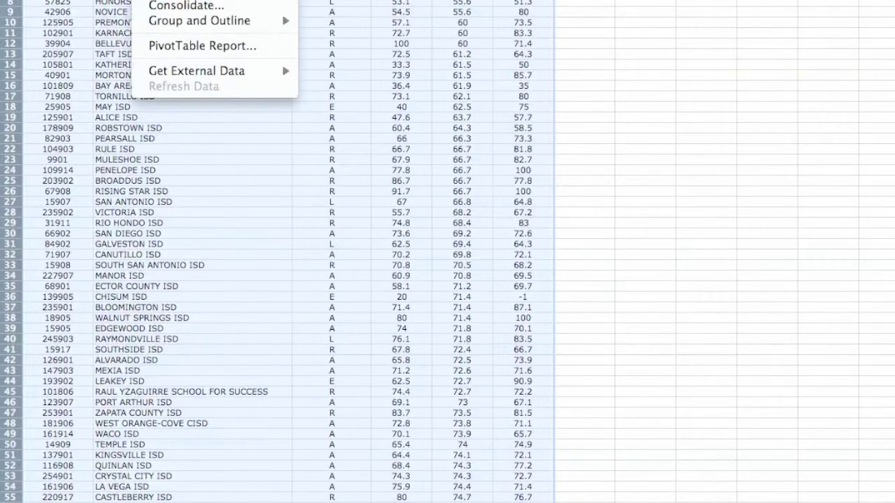
{"action": "left_click", "coordinate": [182, 0]}
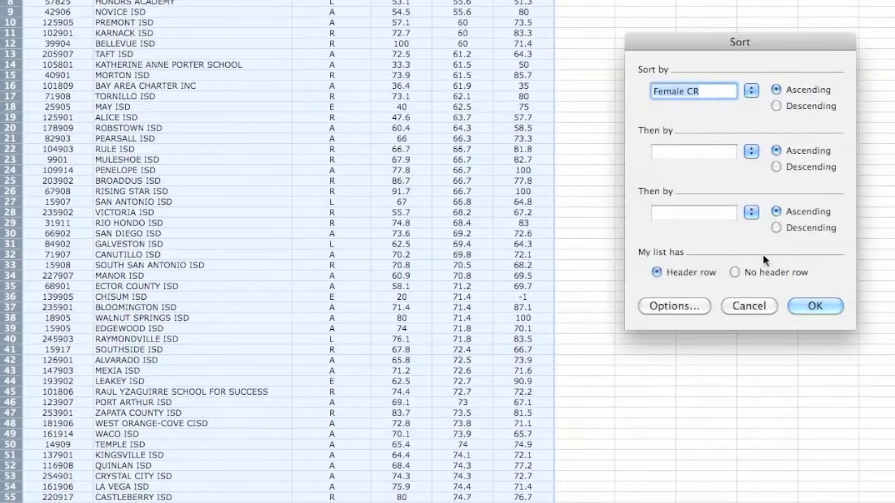
{"action": "left_click", "coordinate": [812, 308]}
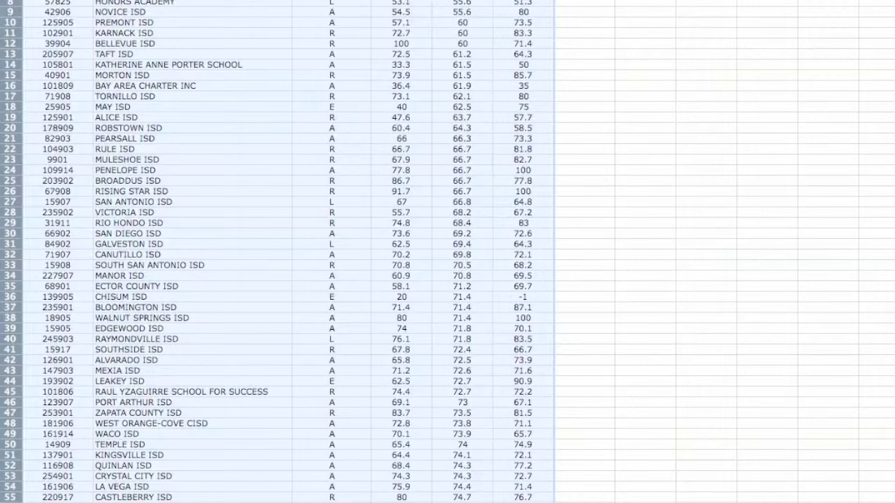
Delete the one remaining row with a Female CR of -1, directly below the header row.
{"action": "key", "text": "Up"}
{"action": "left_click", "coordinate": [3, 1]}
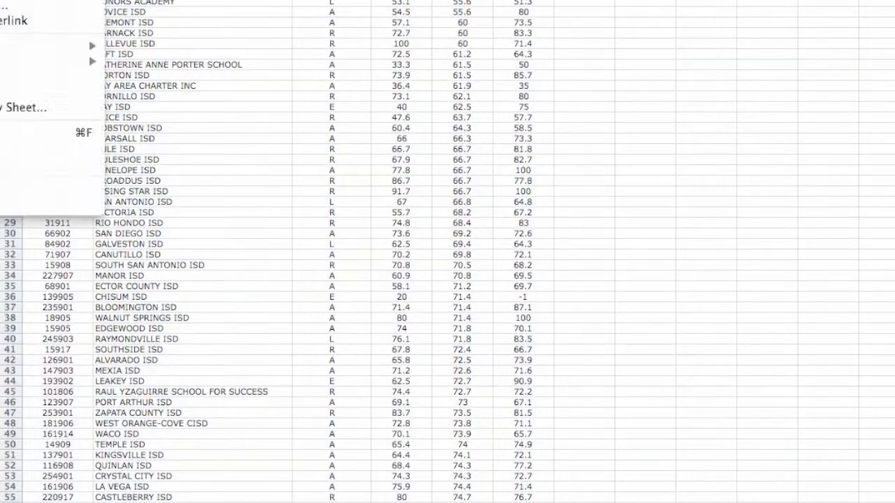
{"action": "left_click", "coordinate": [28, 77]}
{"action": "scroll", "coordinate": [306, 81], "scroll_direction": "down", "scroll_amount": 1}
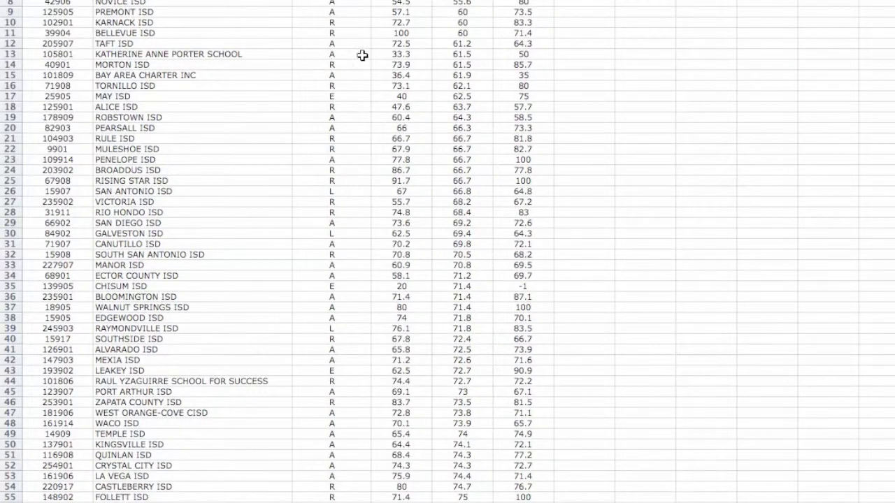
Sort columns A through F by Male CR in ascending order, keeping the header row.
{"action": "left_click_drag", "start_coordinate": [57, 2], "coordinate": [523, 1]}
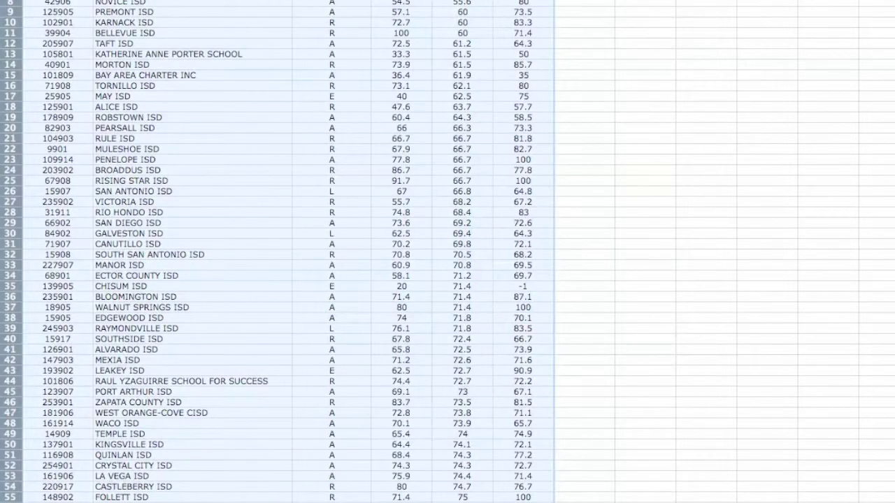
{"action": "left_click", "coordinate": [150, 1]}
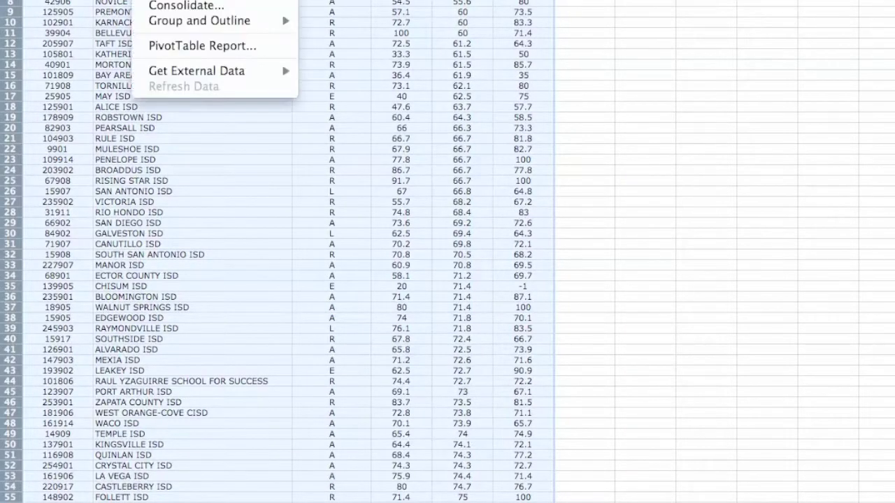
{"action": "left_click", "coordinate": [168, 2]}
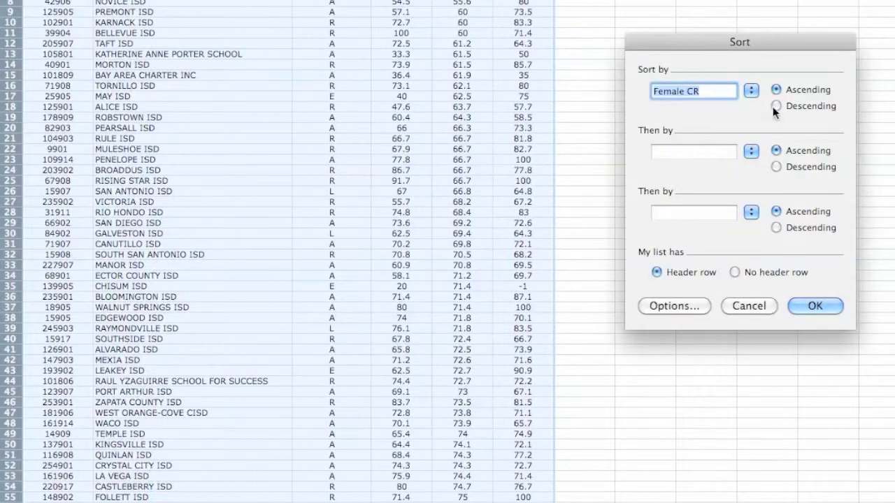
{"action": "left_click", "coordinate": [755, 93]}
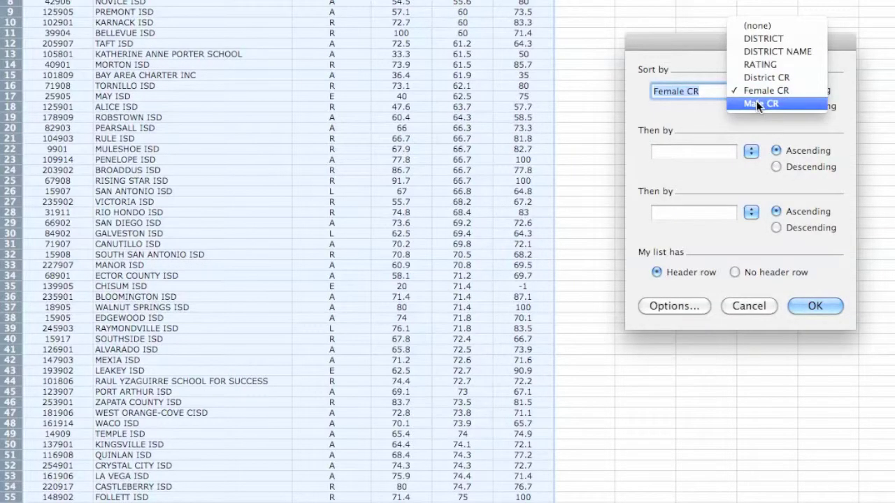
{"action": "left_click", "coordinate": [756, 101]}
{"action": "left_click", "coordinate": [808, 307]}
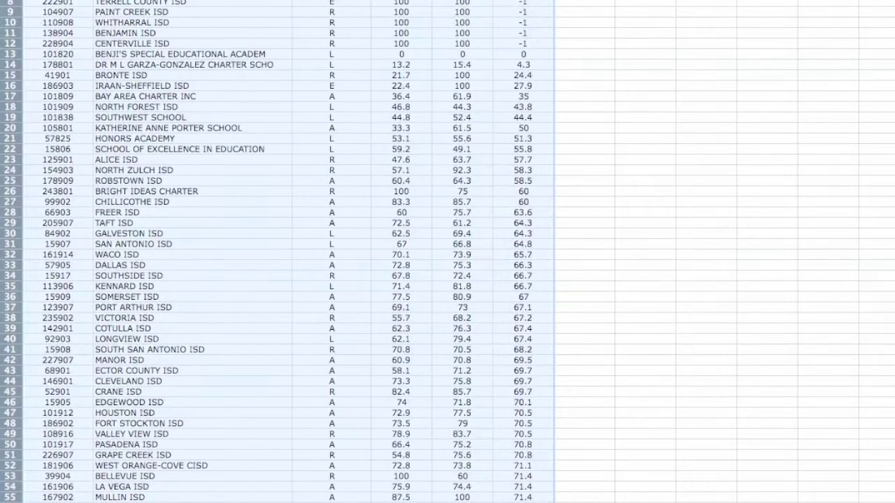
Delete the rows of all districts whose Male CR is -1, down to row 12.
{"action": "left_click_drag", "start_coordinate": [11, 0], "coordinate": [21, 45]}
{"action": "right_click", "coordinate": [21, 51]}
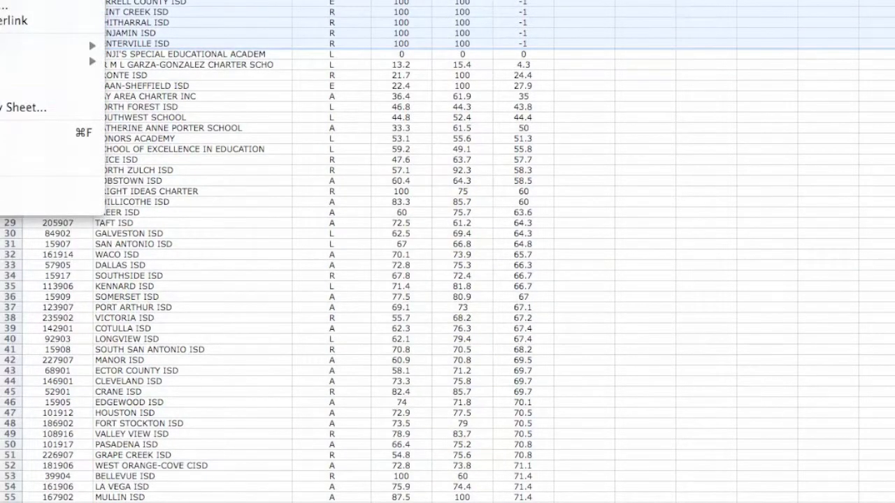
{"action": "left_click", "coordinate": [42, 77]}
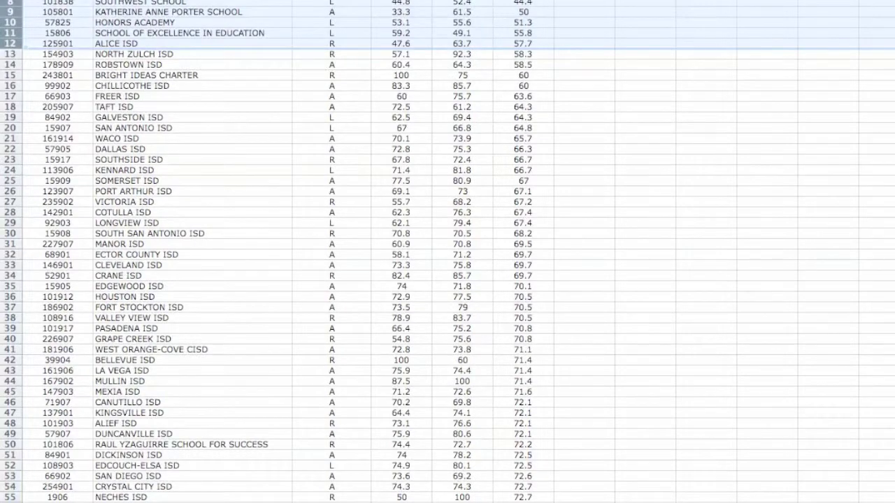
Review the cleaned district table down to its last filled row, checking the completion-rate columns, and return to the first rows.
{"action": "left_click", "coordinate": [893, 185]}
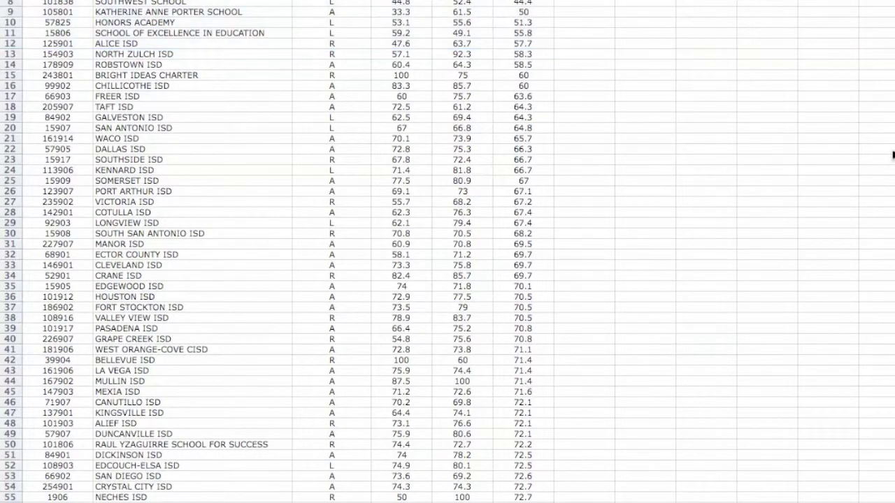
{"action": "scroll", "coordinate": [807, 386], "scroll_direction": "down", "scroll_amount": 20}
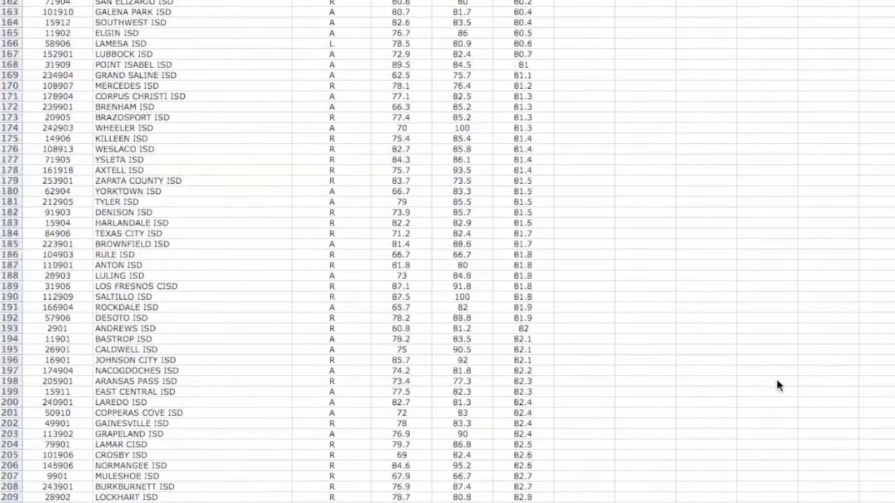
{"action": "scroll", "coordinate": [778, 385], "scroll_direction": "down", "scroll_amount": 20}
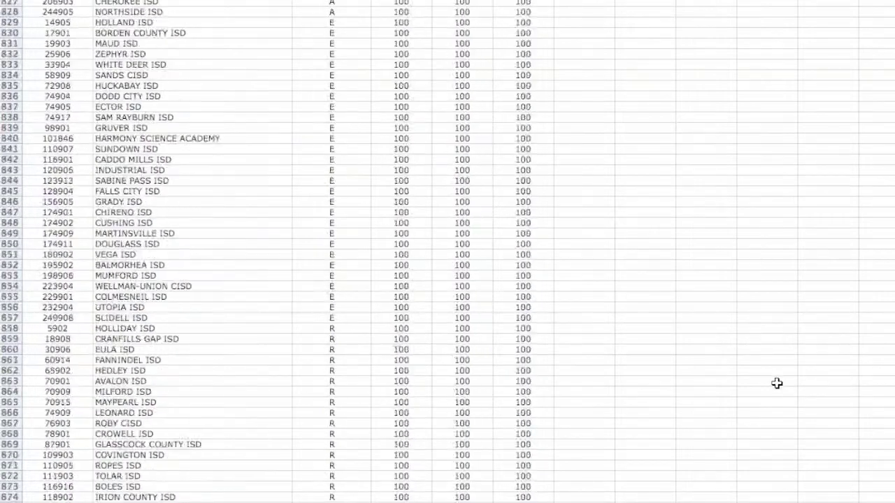
{"action": "scroll", "coordinate": [777, 383], "scroll_direction": "up", "scroll_amount": 10}
{"action": "scroll", "coordinate": [777, 384], "scroll_direction": "up", "scroll_amount": 2}
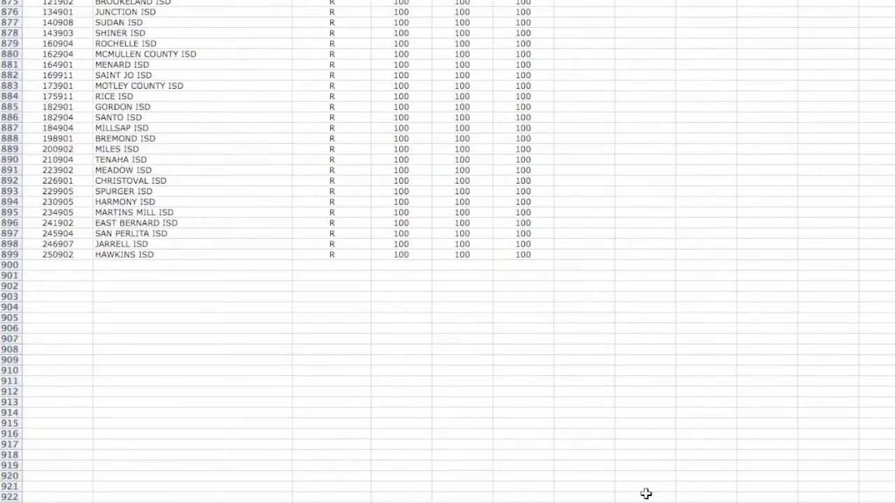
{"action": "scroll", "coordinate": [818, 449], "scroll_direction": "up", "scroll_amount": 20}
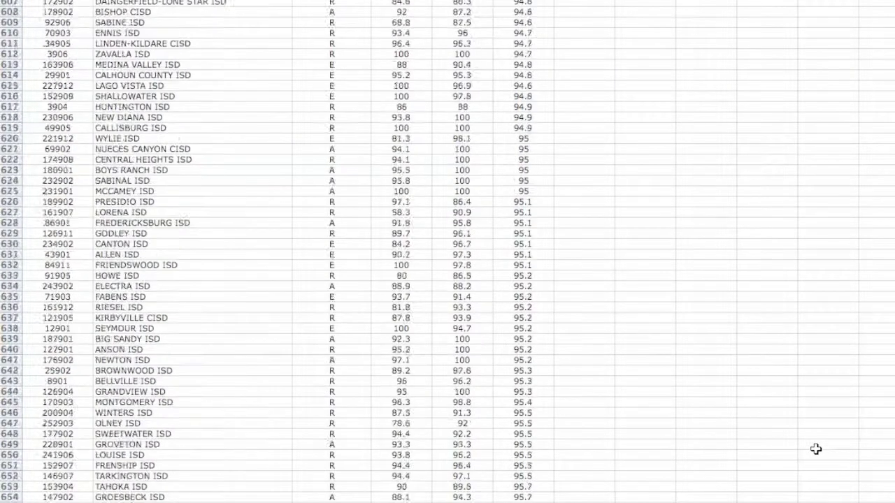
{"action": "scroll", "coordinate": [816, 449], "scroll_direction": "up", "scroll_amount": 20}
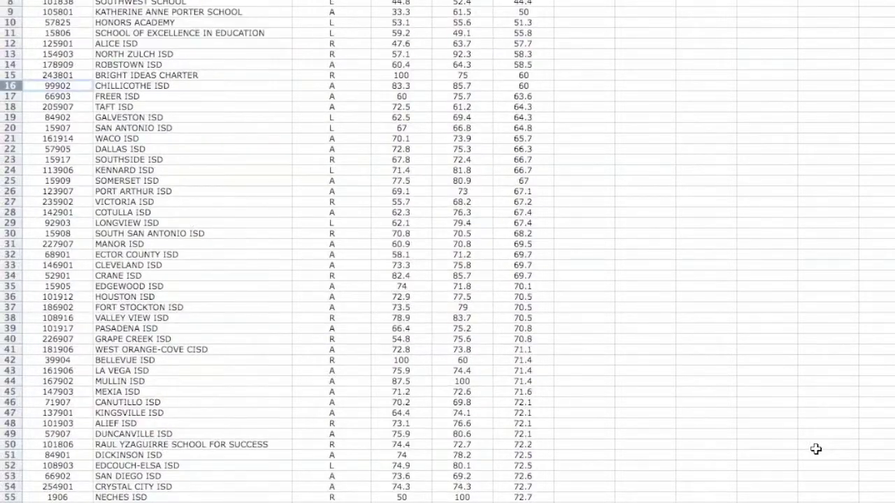